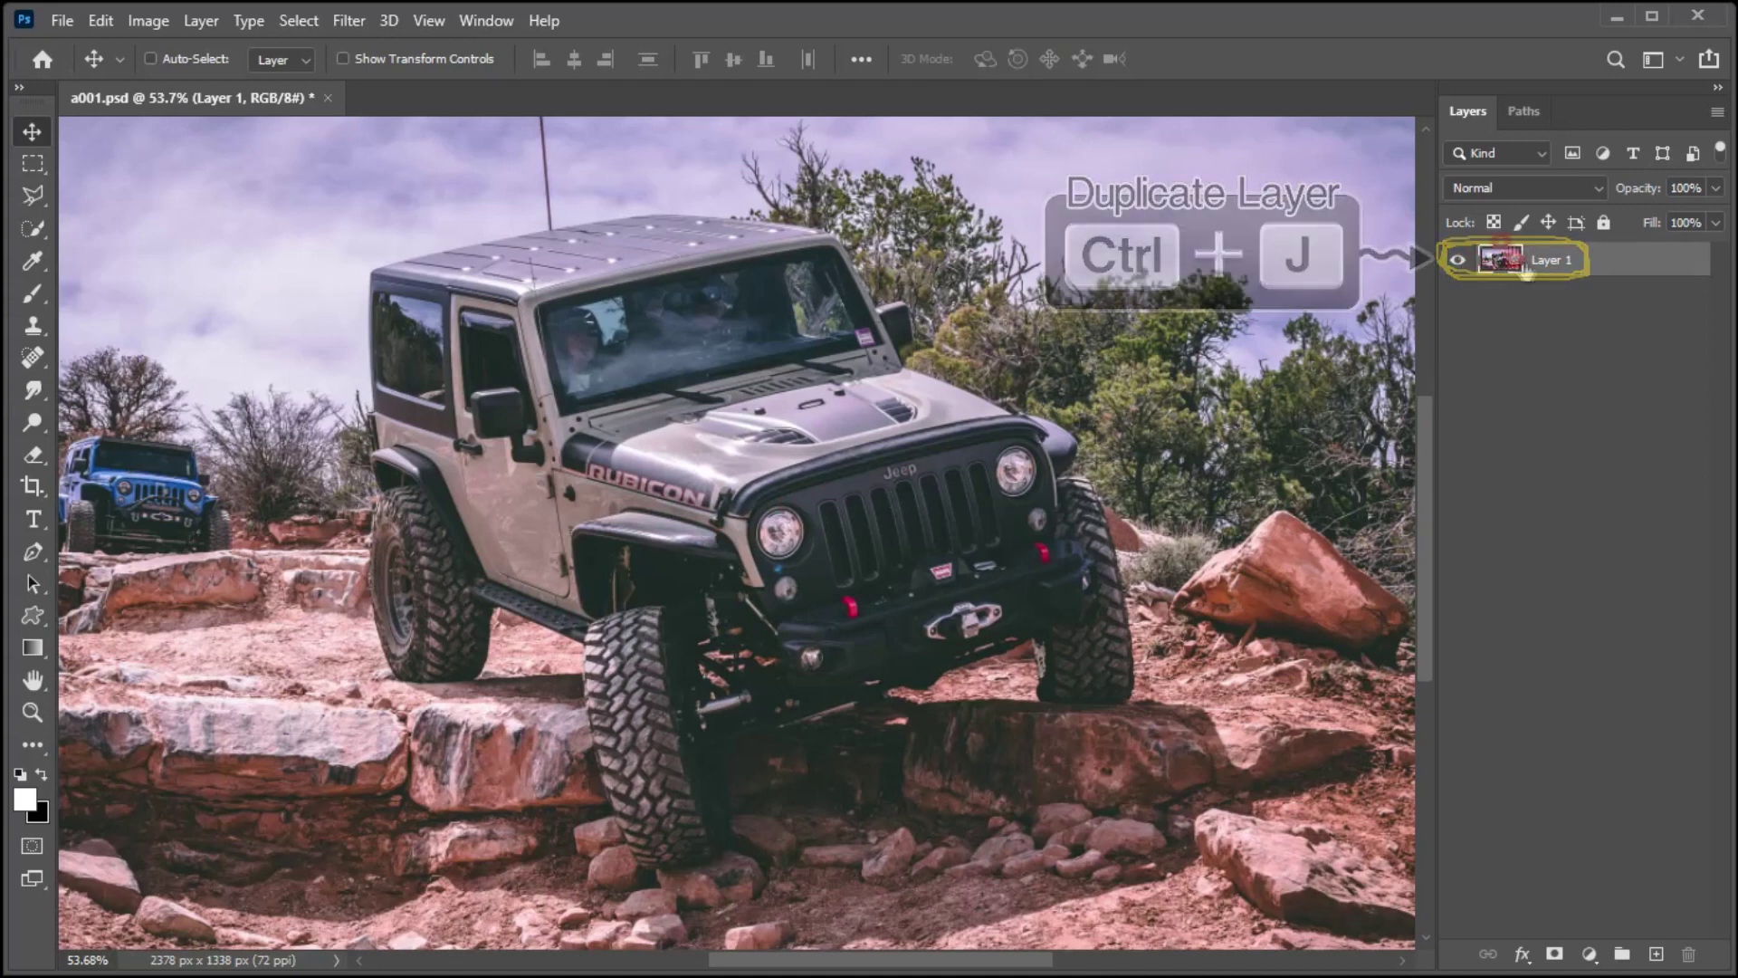
# Duplicate the Jeep photo's Layer 1 with Ctrl+J to create Layer 1 copy.
pyautogui.hotkey('ctrl', 'j')
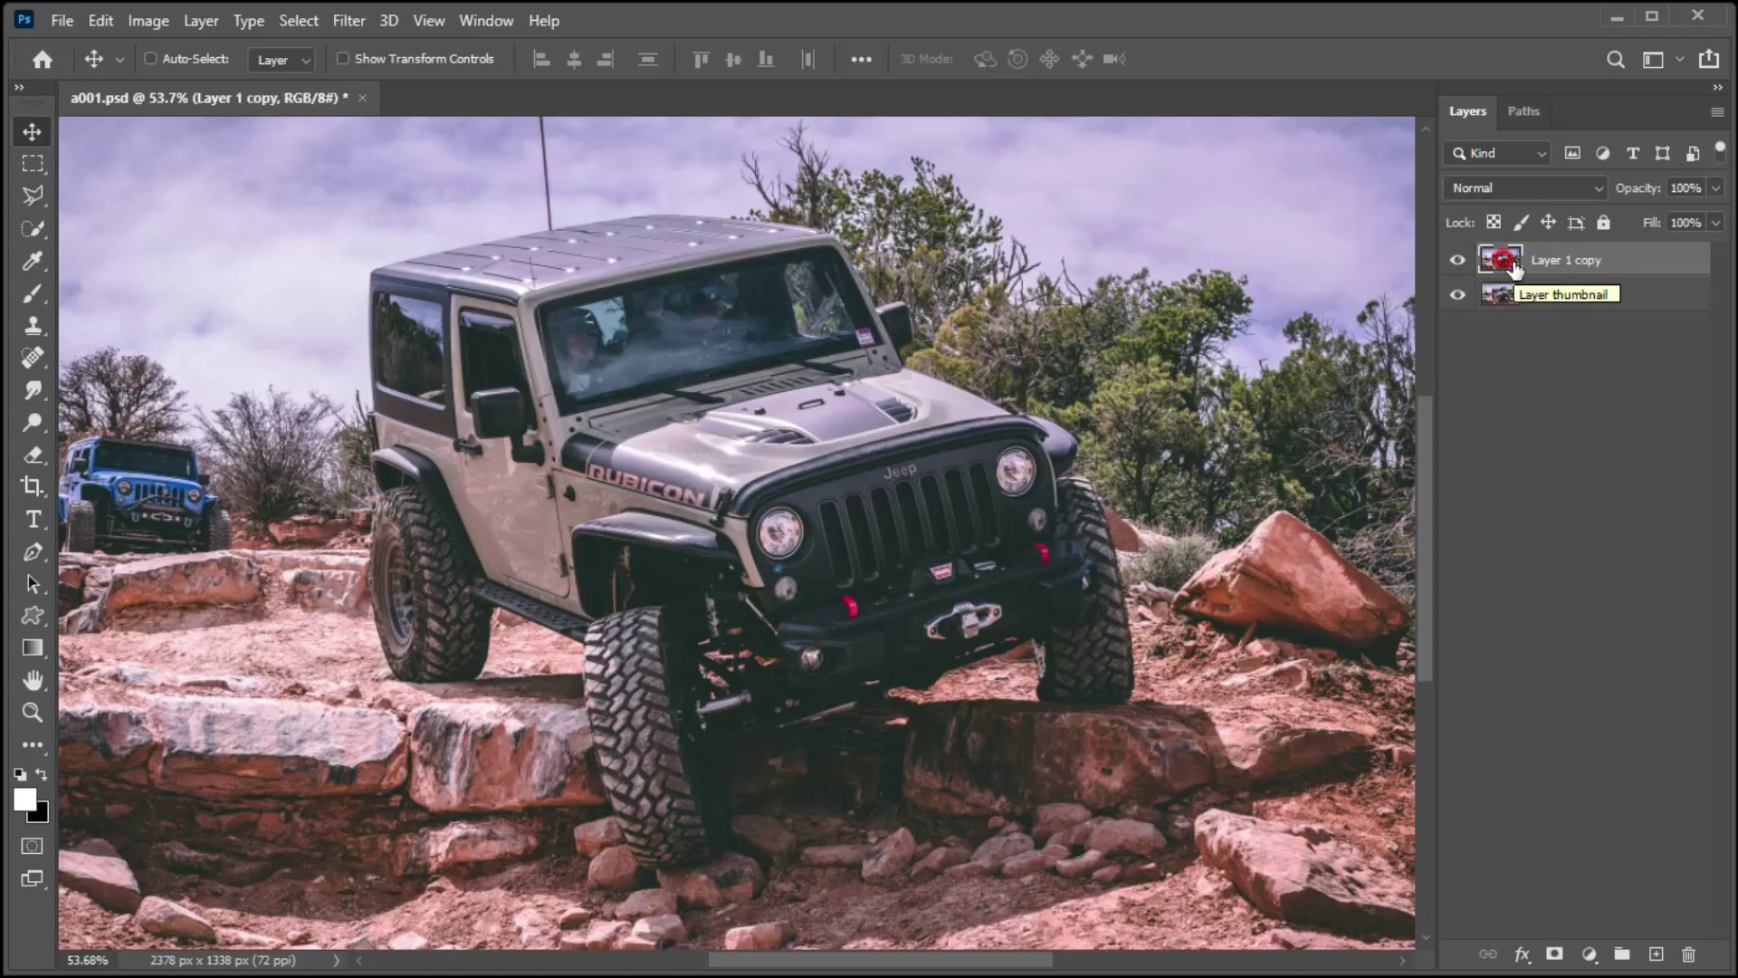
pyautogui.click(141, 20)
pyautogui.moveTo(188, 85)
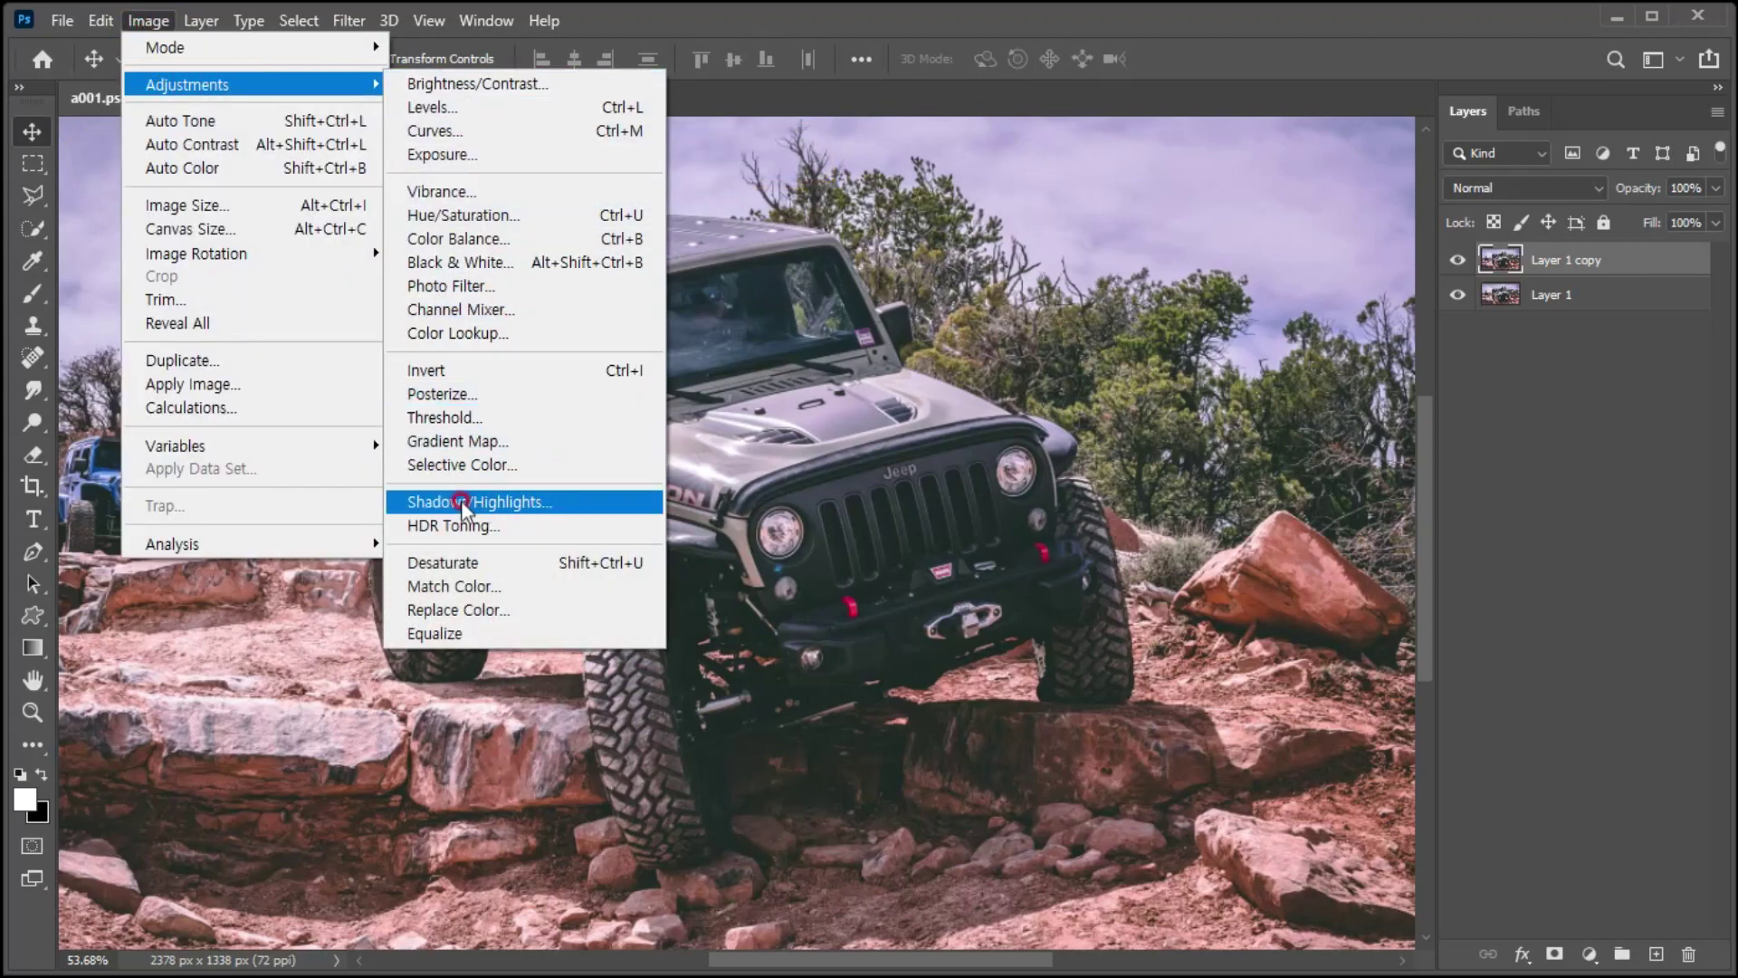
# Apply Shadows/Highlights to Layer 1 copy with amounts, tones, radii, colour and midtone contrast all maxed.
pyautogui.click(482, 504)
pyautogui.moveTo(1042, 179); pyautogui.dragTo(1069, 194)
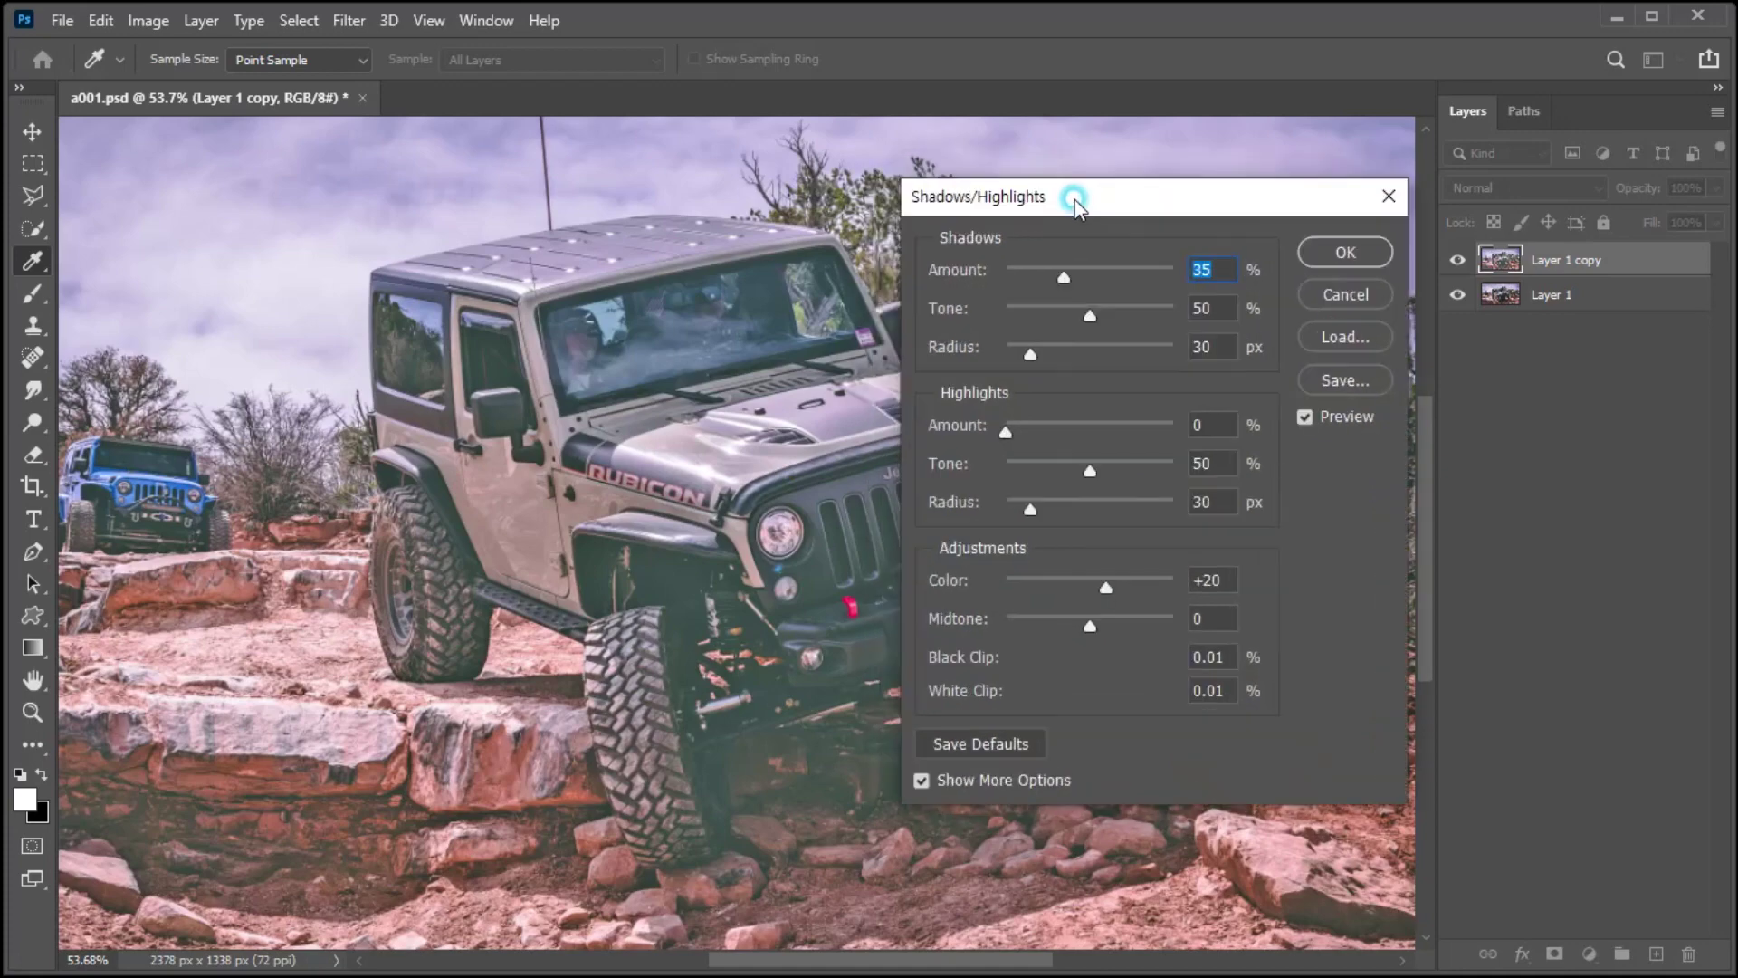
pyautogui.moveTo(1062, 277); pyautogui.dragTo(1177, 271)
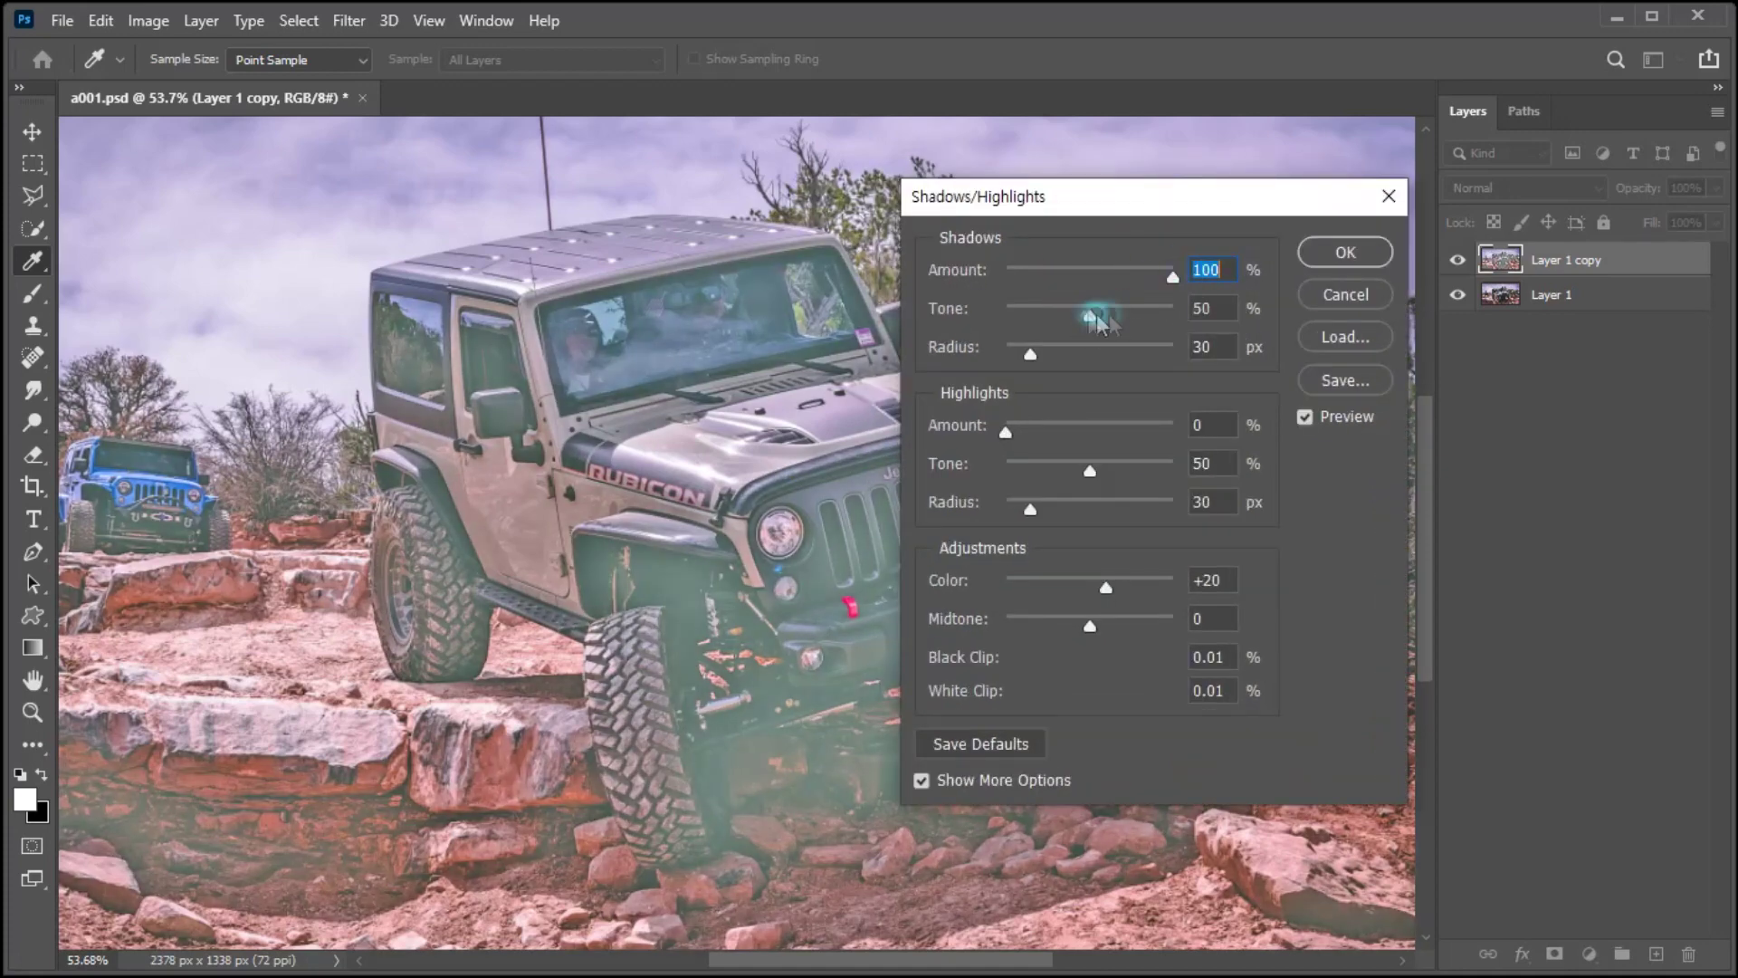
pyautogui.moveTo(1085, 313); pyautogui.dragTo(1176, 313)
pyautogui.moveTo(1032, 353); pyautogui.dragTo(1177, 353)
pyautogui.moveTo(1017, 427); pyautogui.dragTo(1182, 425)
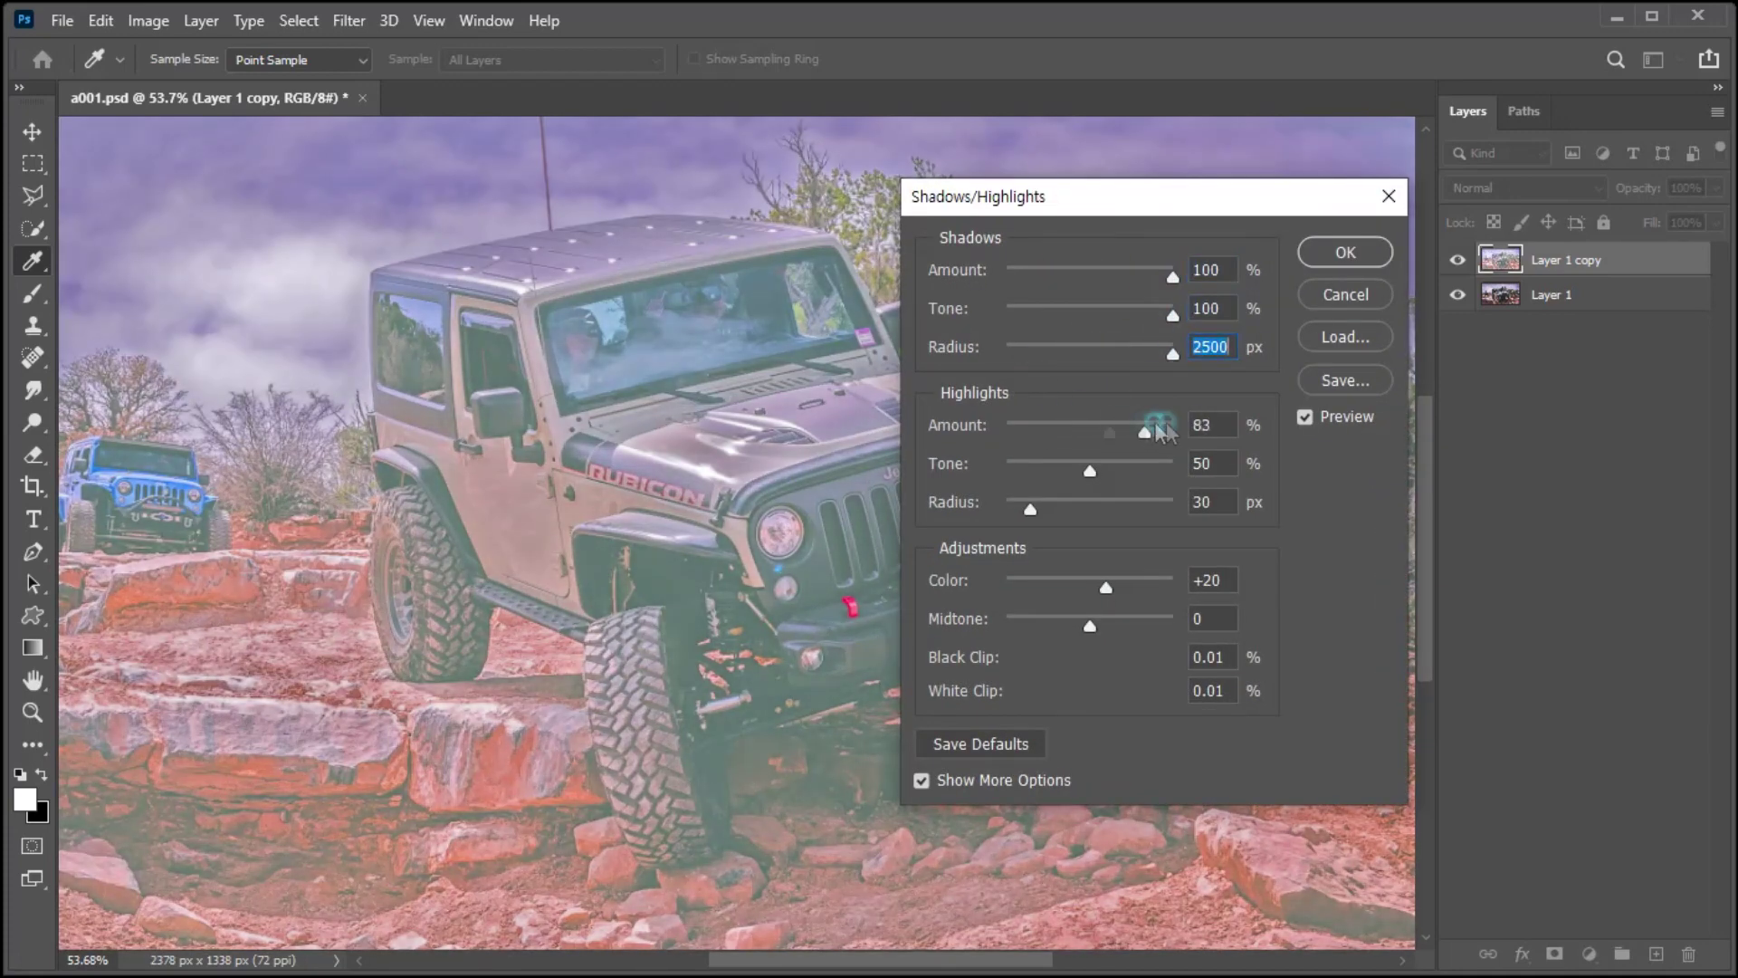
pyautogui.moveTo(1094, 467); pyautogui.dragTo(1252, 471)
pyautogui.moveTo(1030, 508); pyautogui.dragTo(1175, 507)
pyautogui.moveTo(1105, 587); pyautogui.dragTo(1174, 587)
pyautogui.moveTo(1093, 629); pyautogui.dragTo(1177, 623)
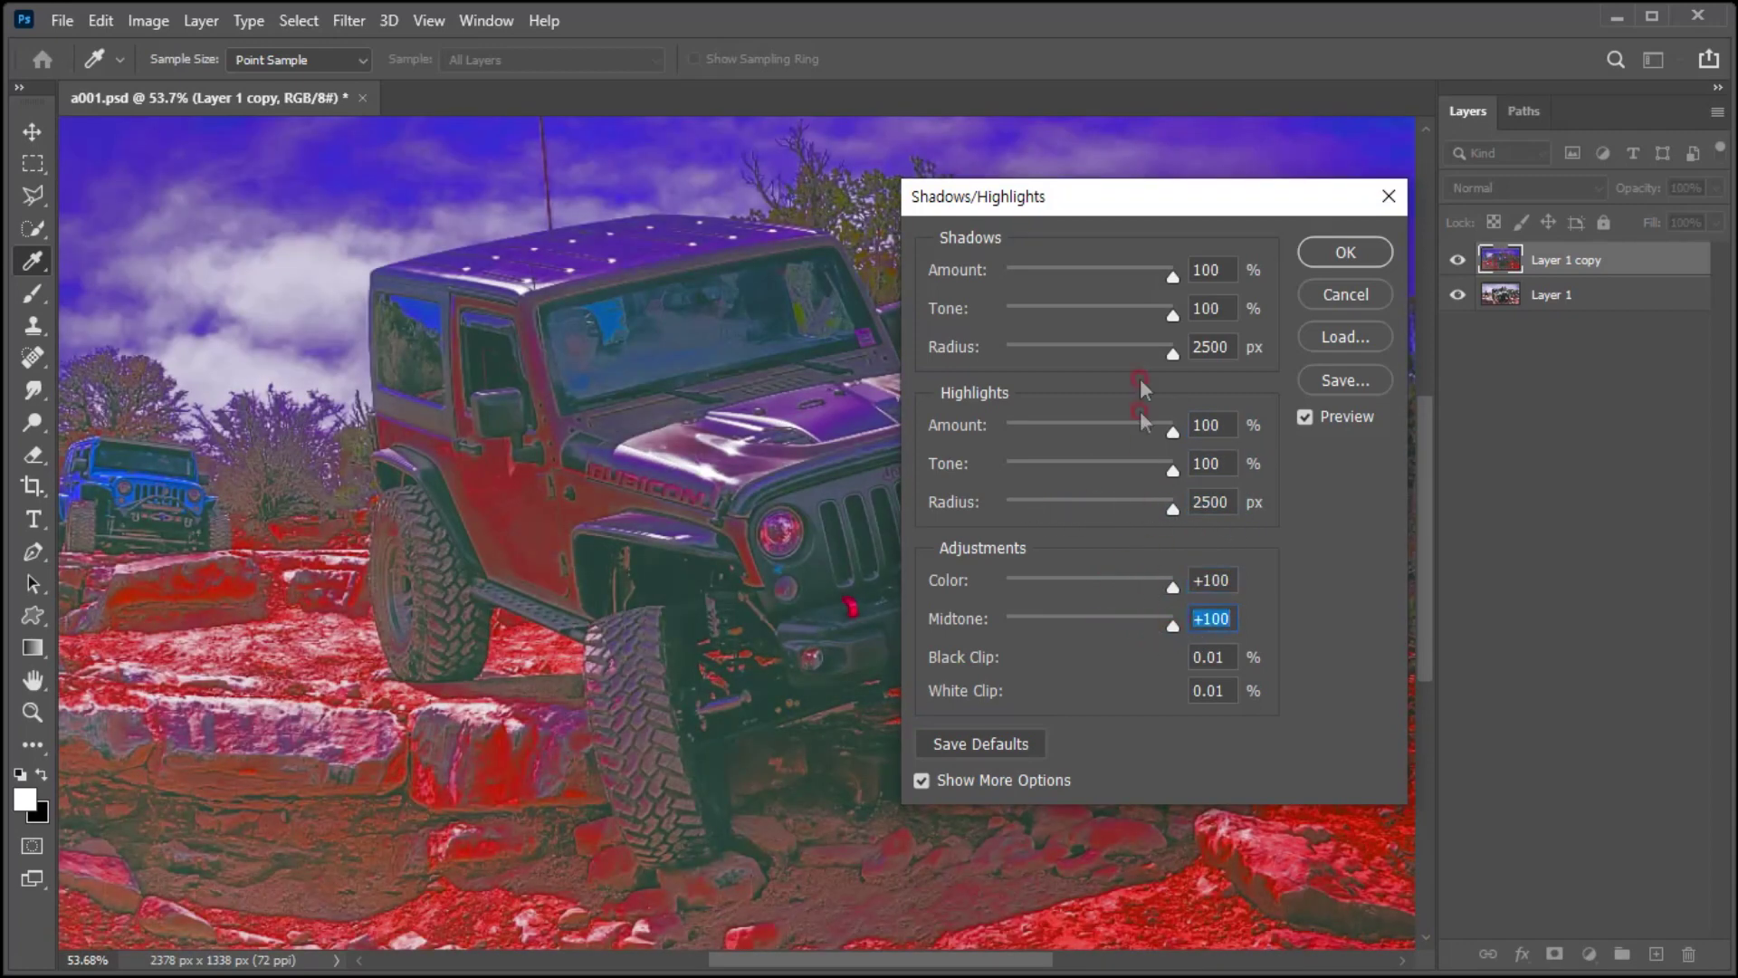
pyautogui.click(1339, 253)
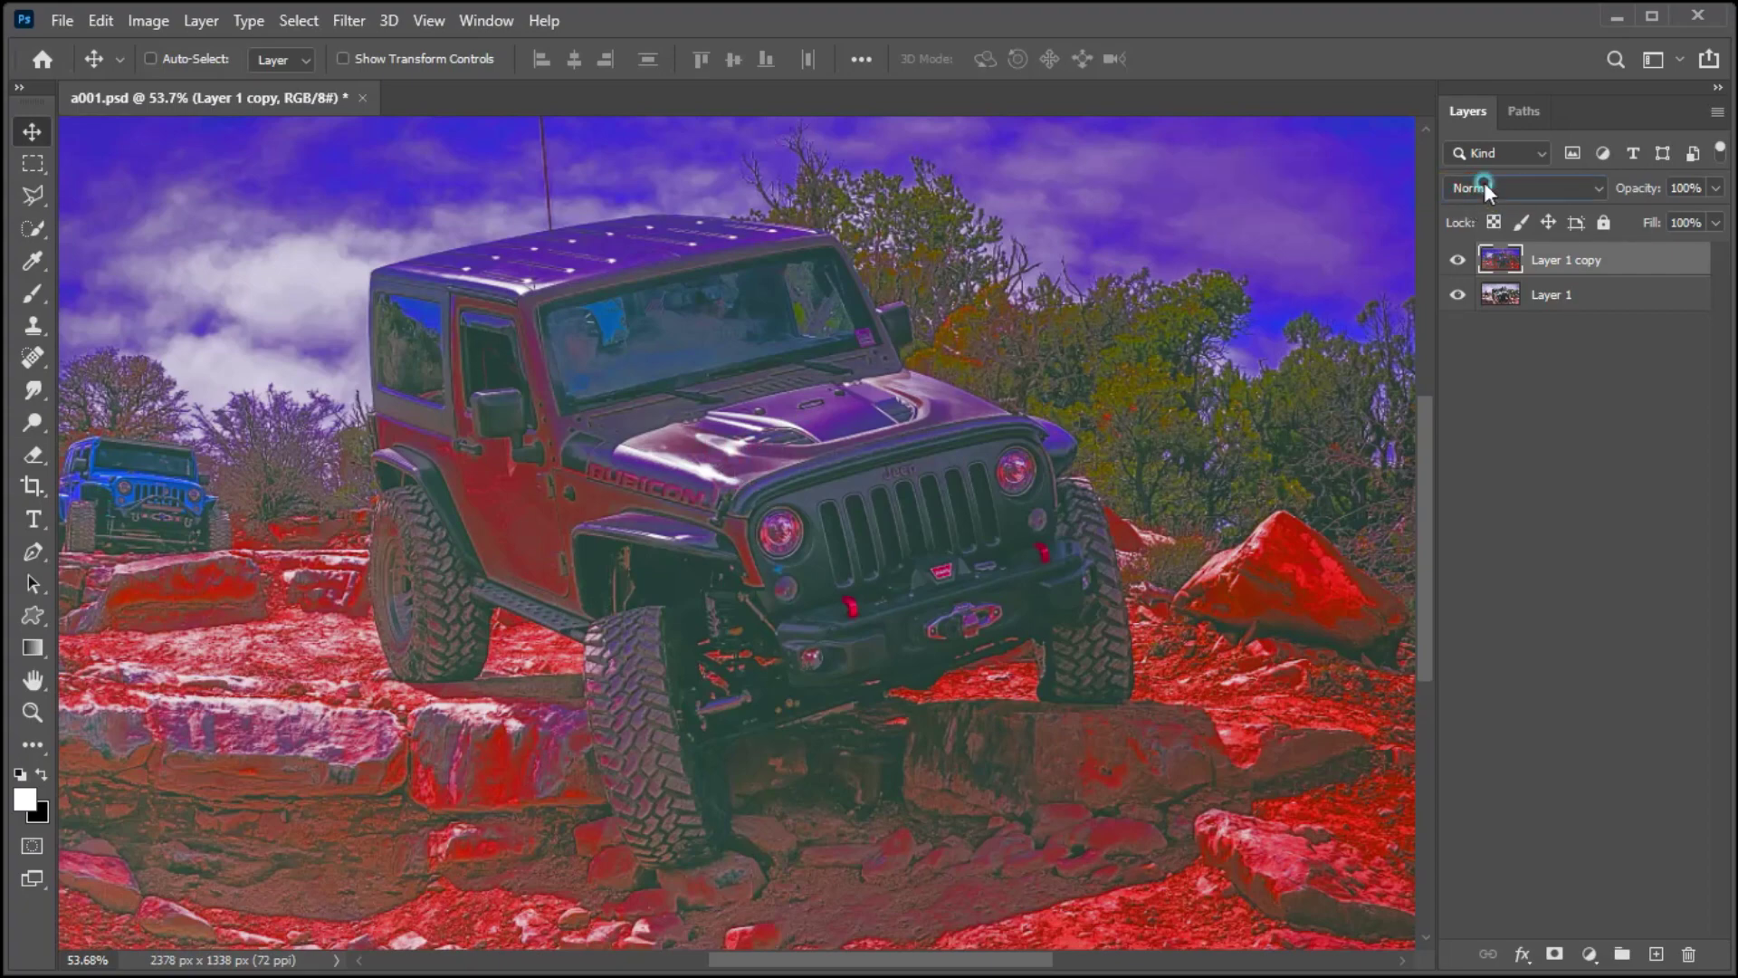
# Set Layer 1 copy's blend mode to Soft Light.
pyautogui.click(1488, 188)
pyautogui.click(1489, 507)
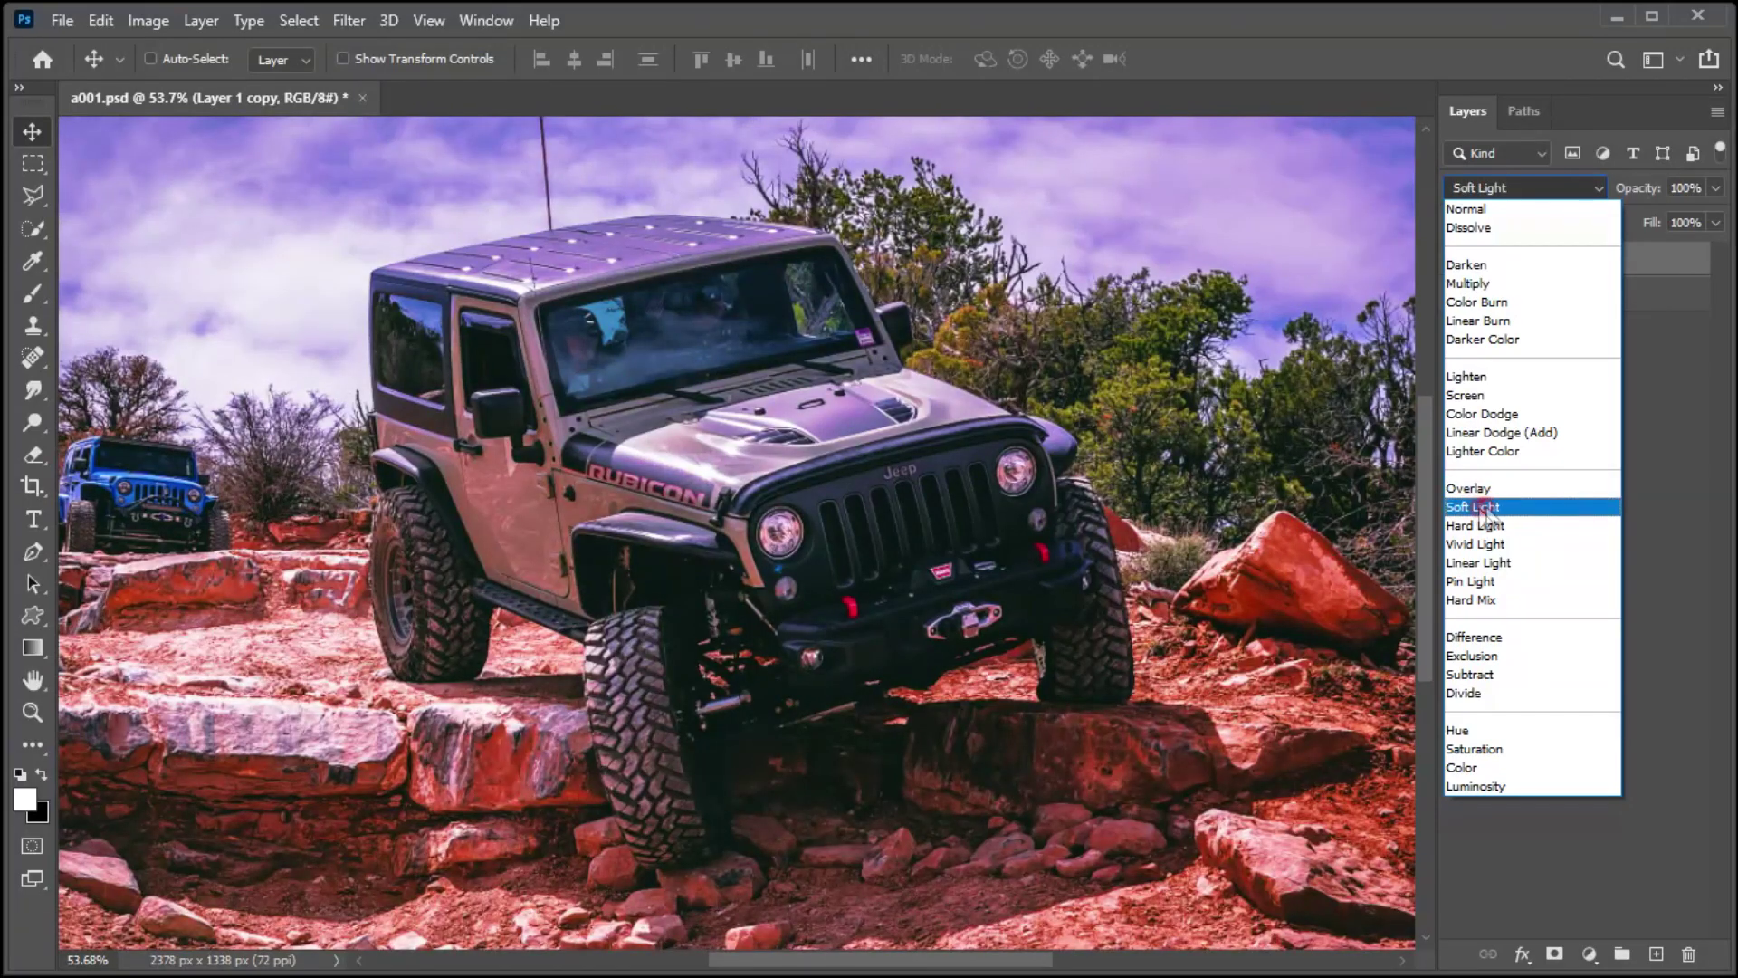
pyautogui.click(1488, 507)
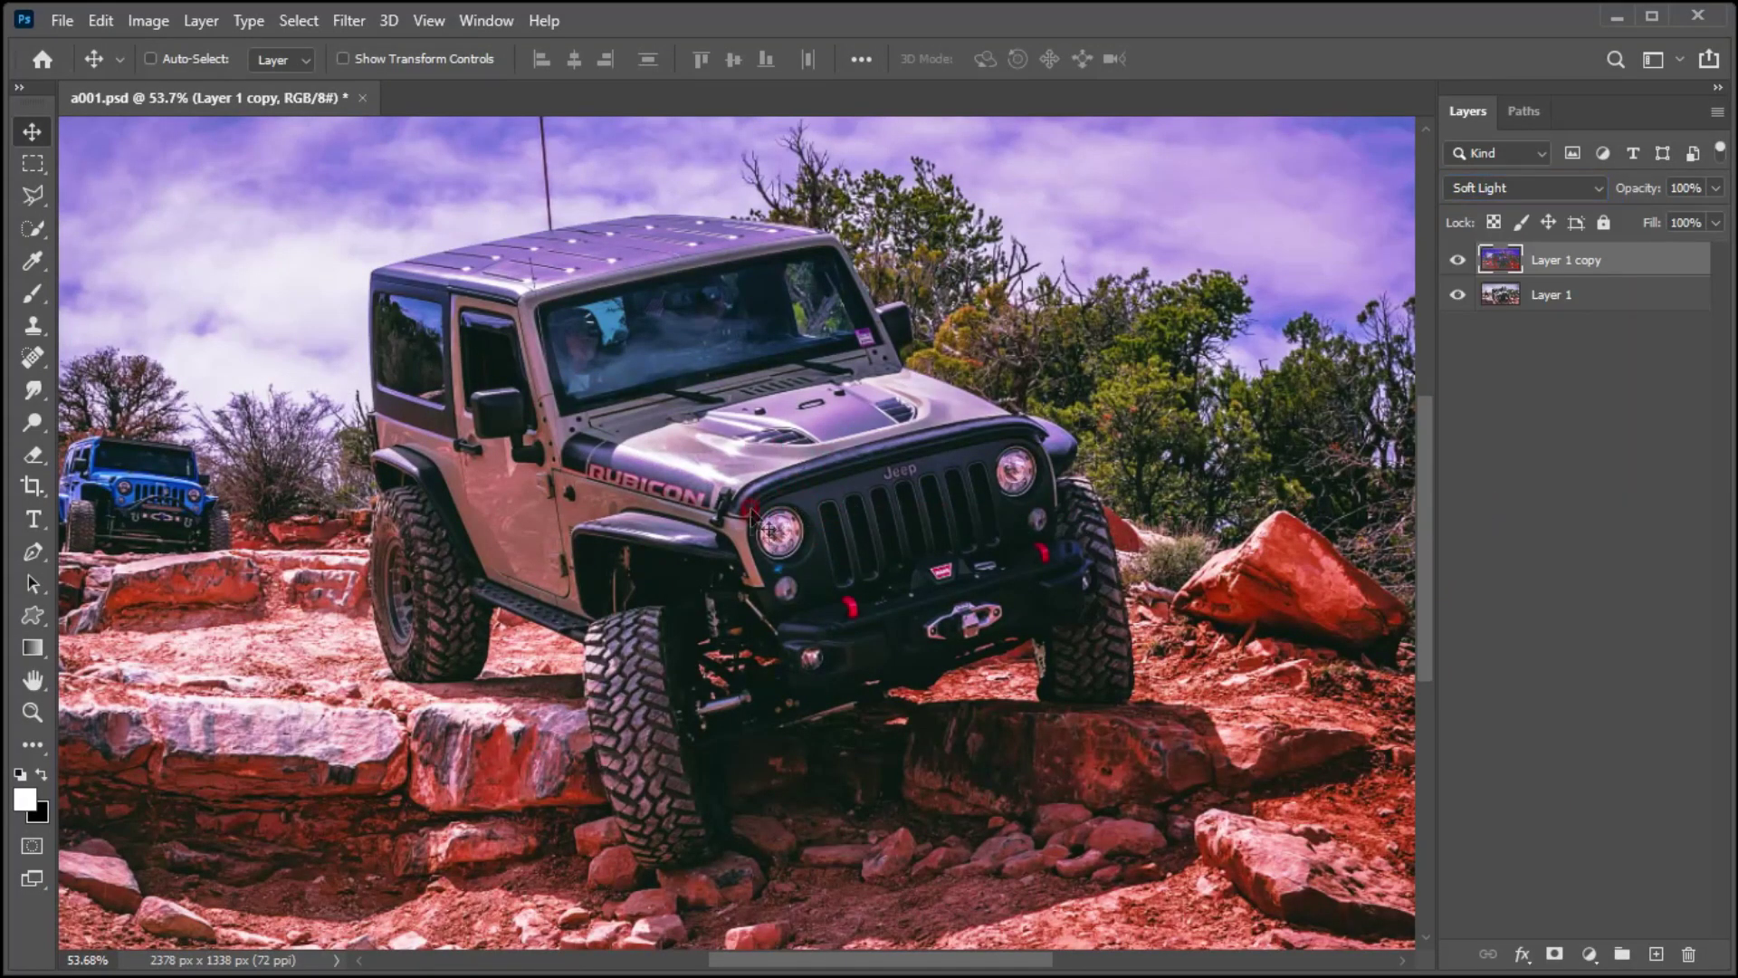
# Add a Brightness/Contrast layer at brightness 22 and contrast -9, then hide the original to compare.
pyautogui.click(1585, 955)
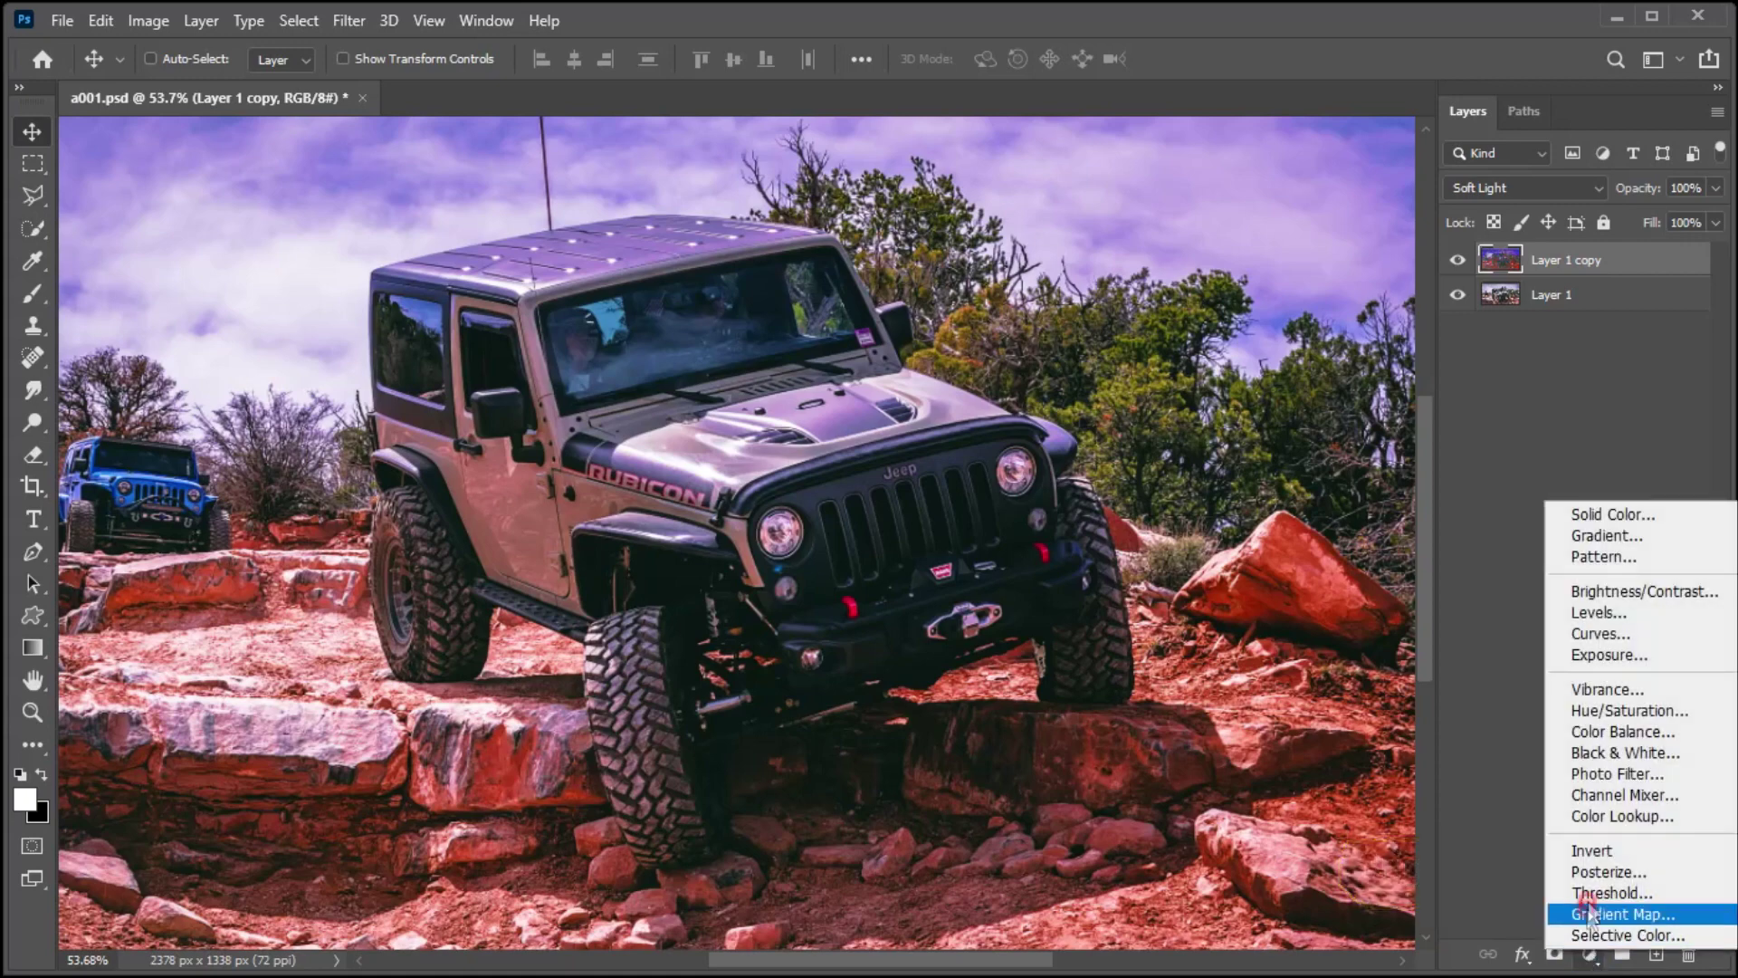
pyautogui.click(1614, 592)
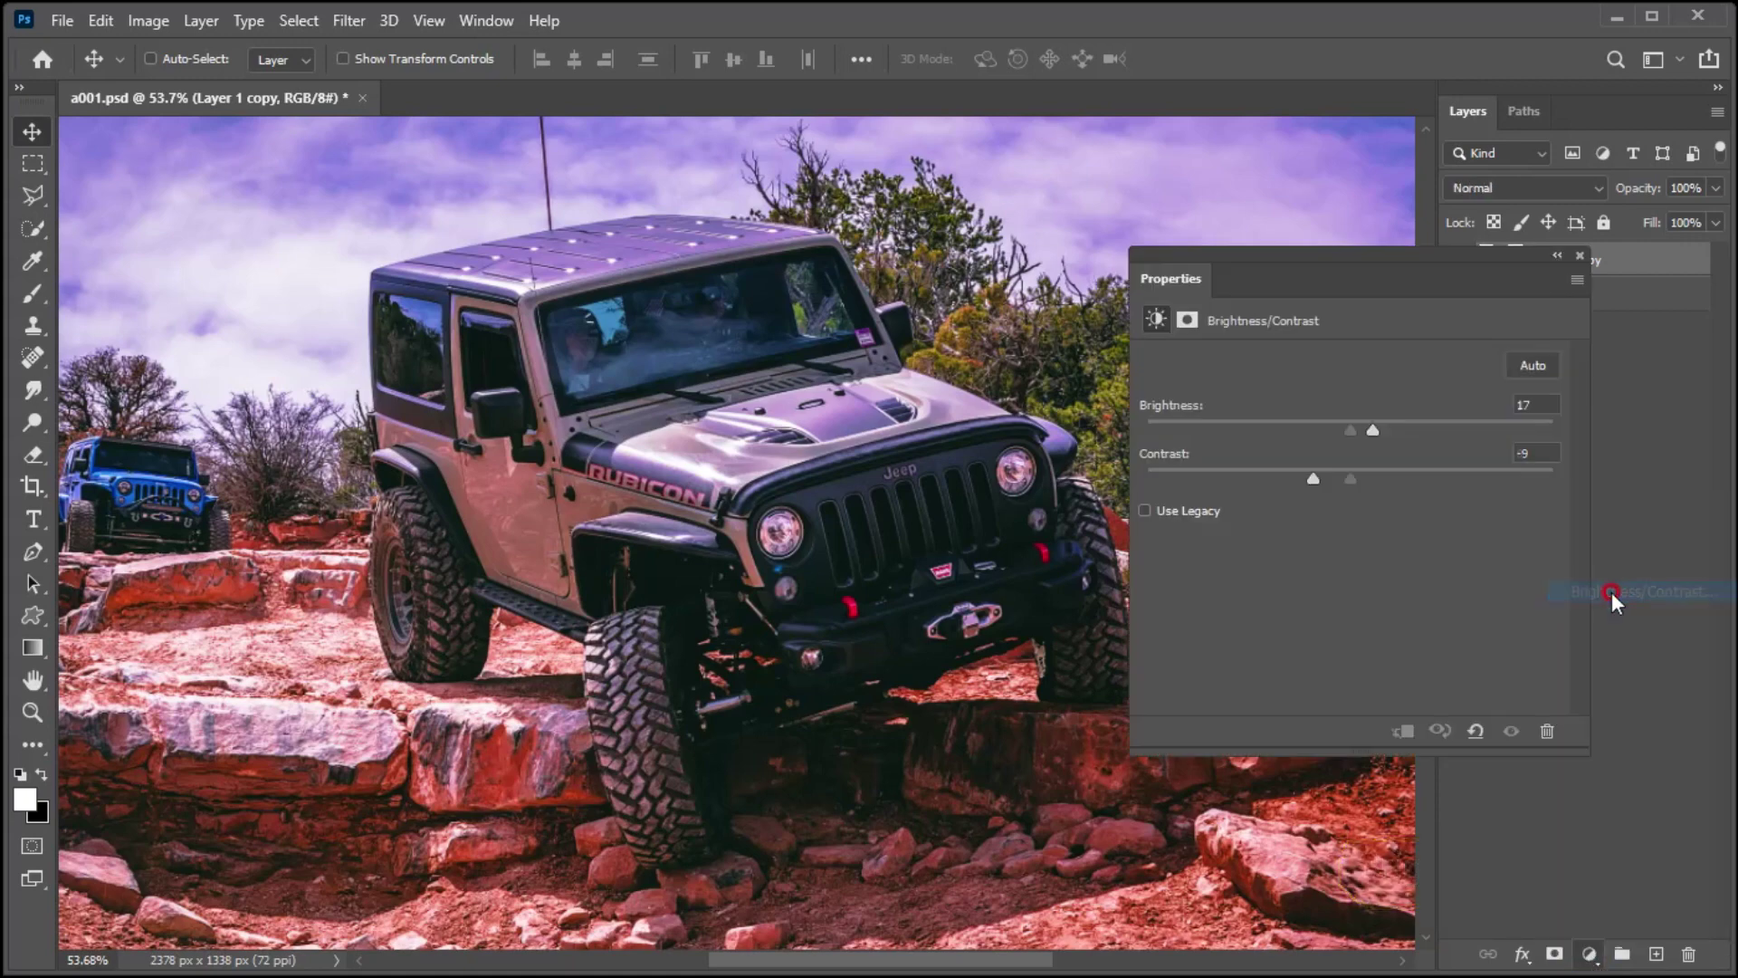
pyautogui.moveTo(1351, 429); pyautogui.dragTo(1380, 429)
pyautogui.moveTo(1350, 478); pyautogui.dragTo(1327, 472)
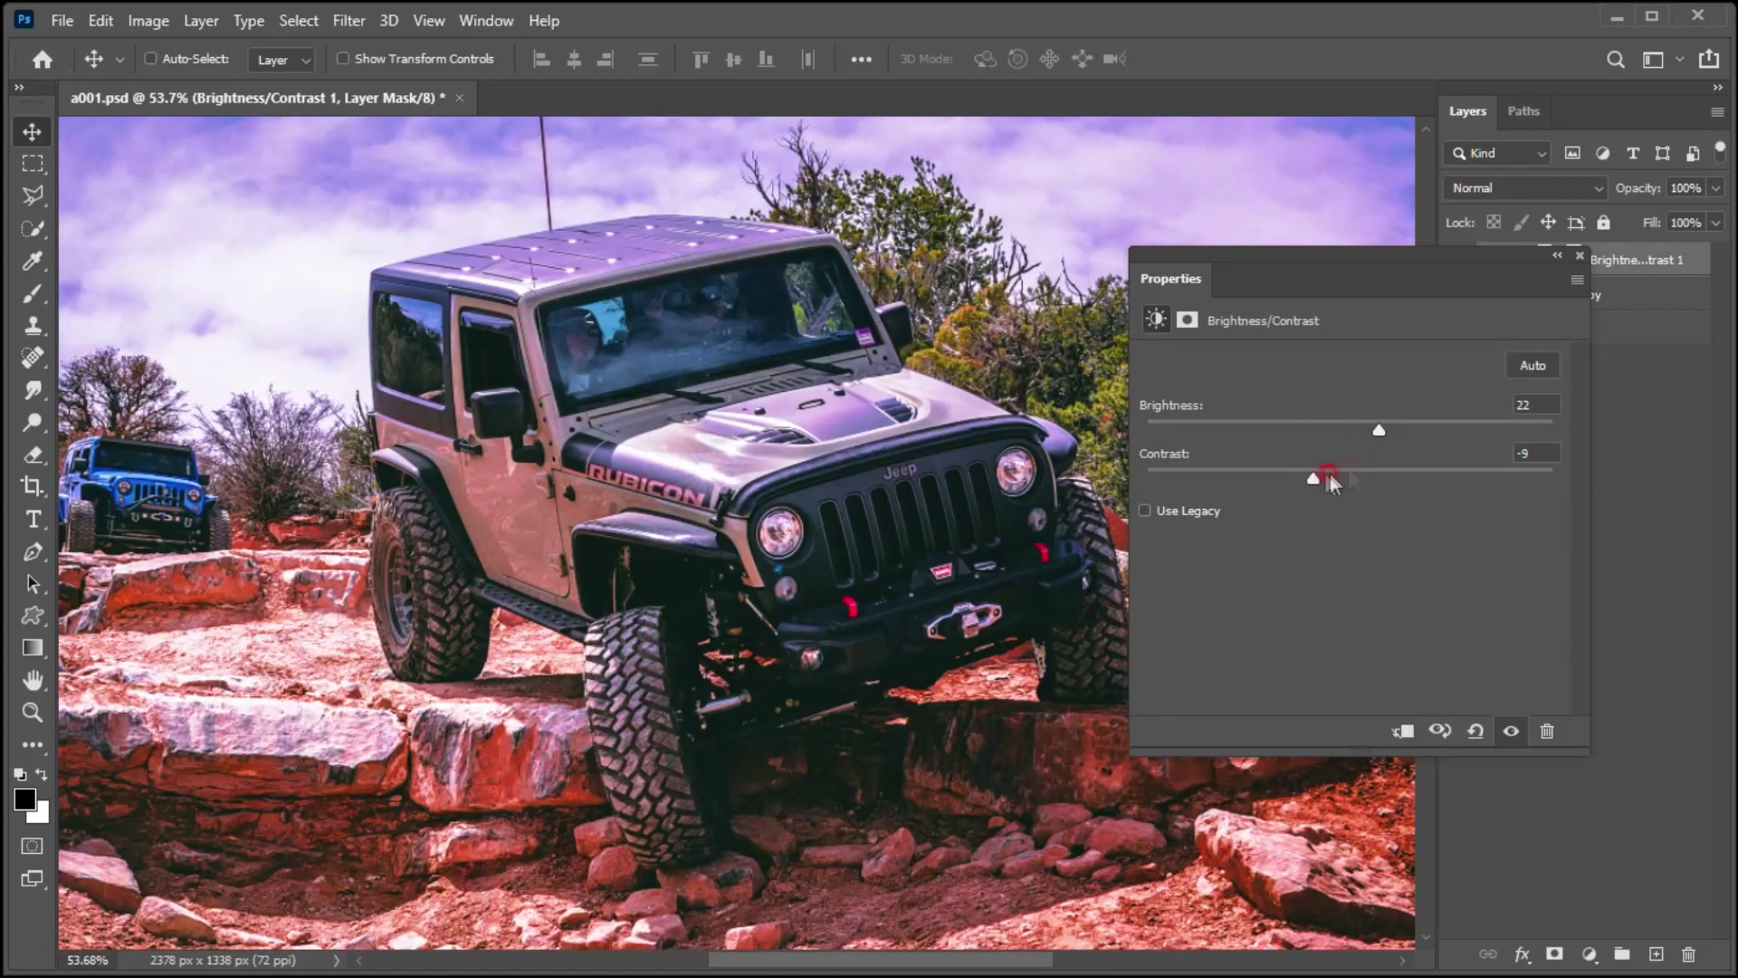
pyautogui.click(1576, 260)
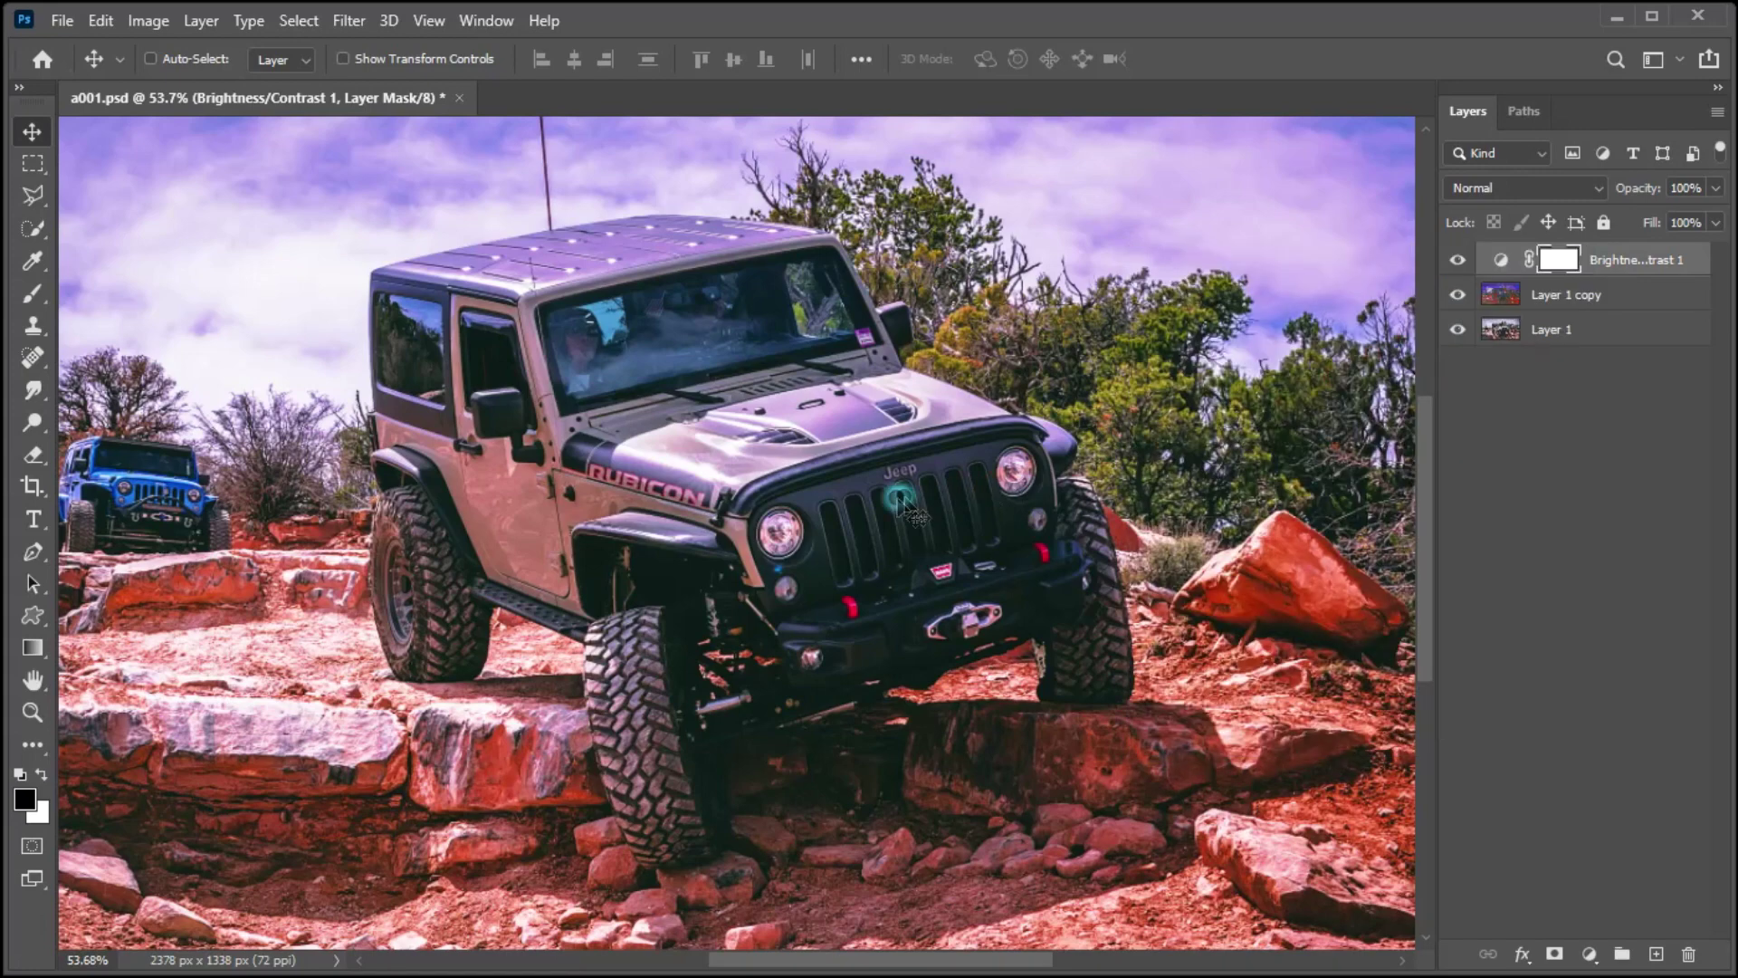
pyautogui.click(1457, 330)
pyautogui.click(1457, 330)
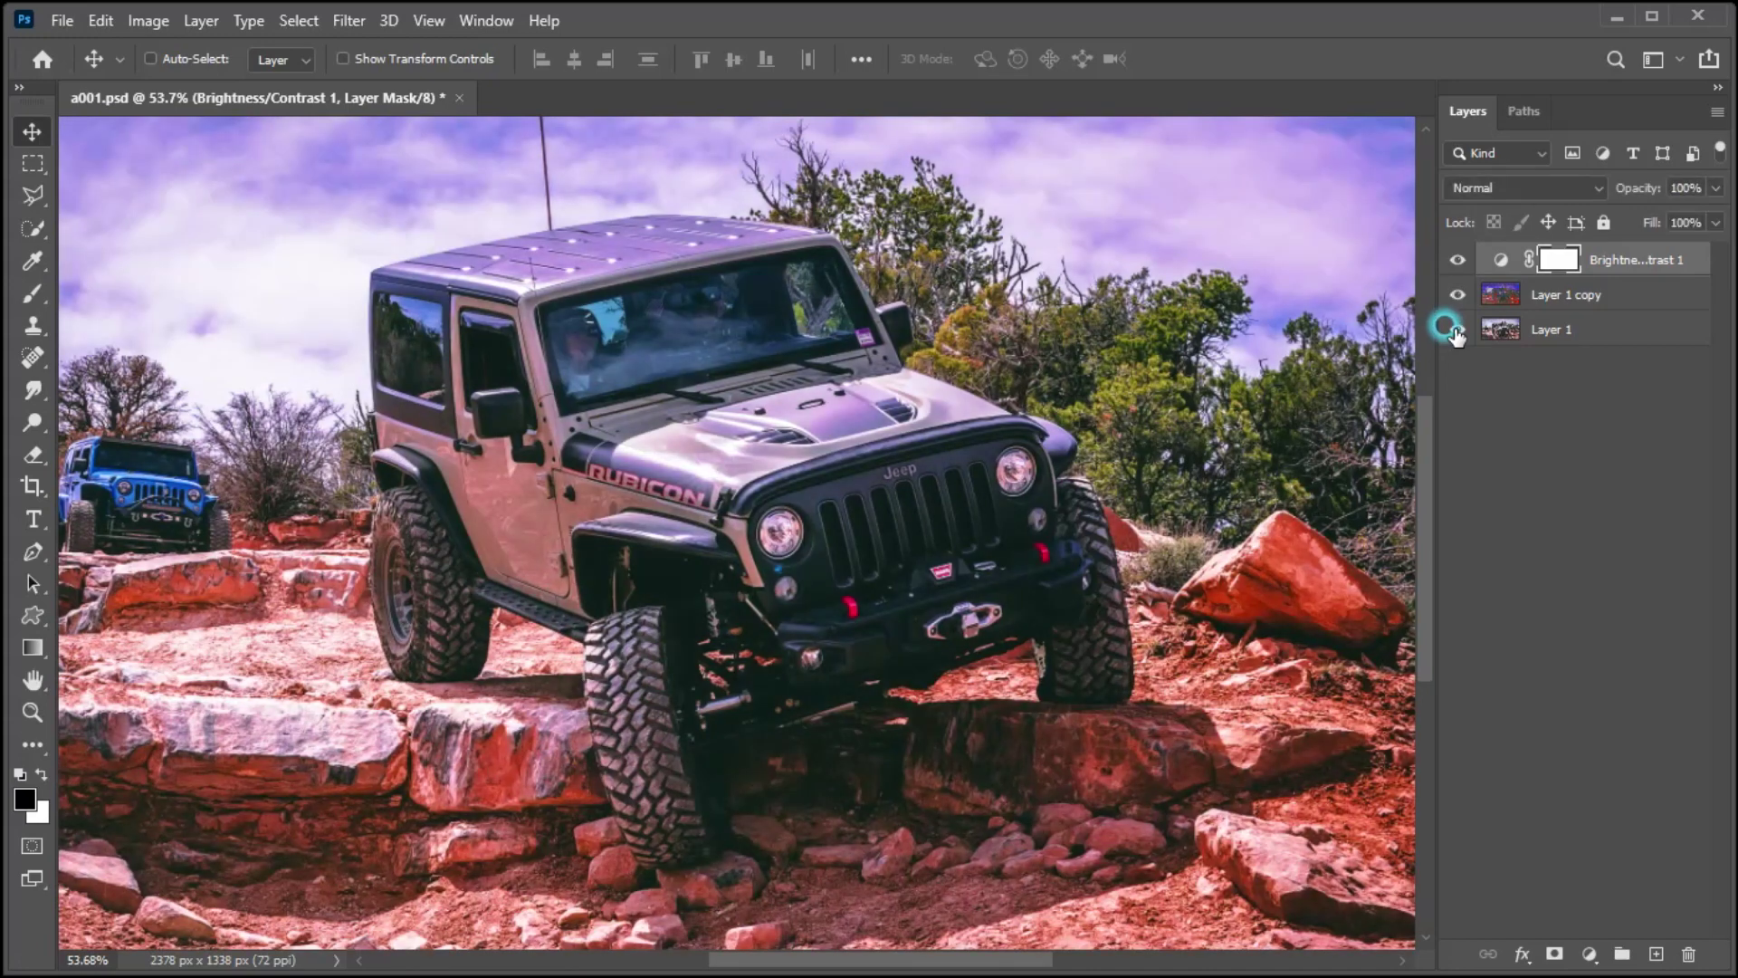
pyautogui.keyDown('alt'); pyautogui.click(1457, 329); pyautogui.keyUp('alt')
pyautogui.keyDown('alt'); pyautogui.click(1457, 329); pyautogui.keyUp('alt')
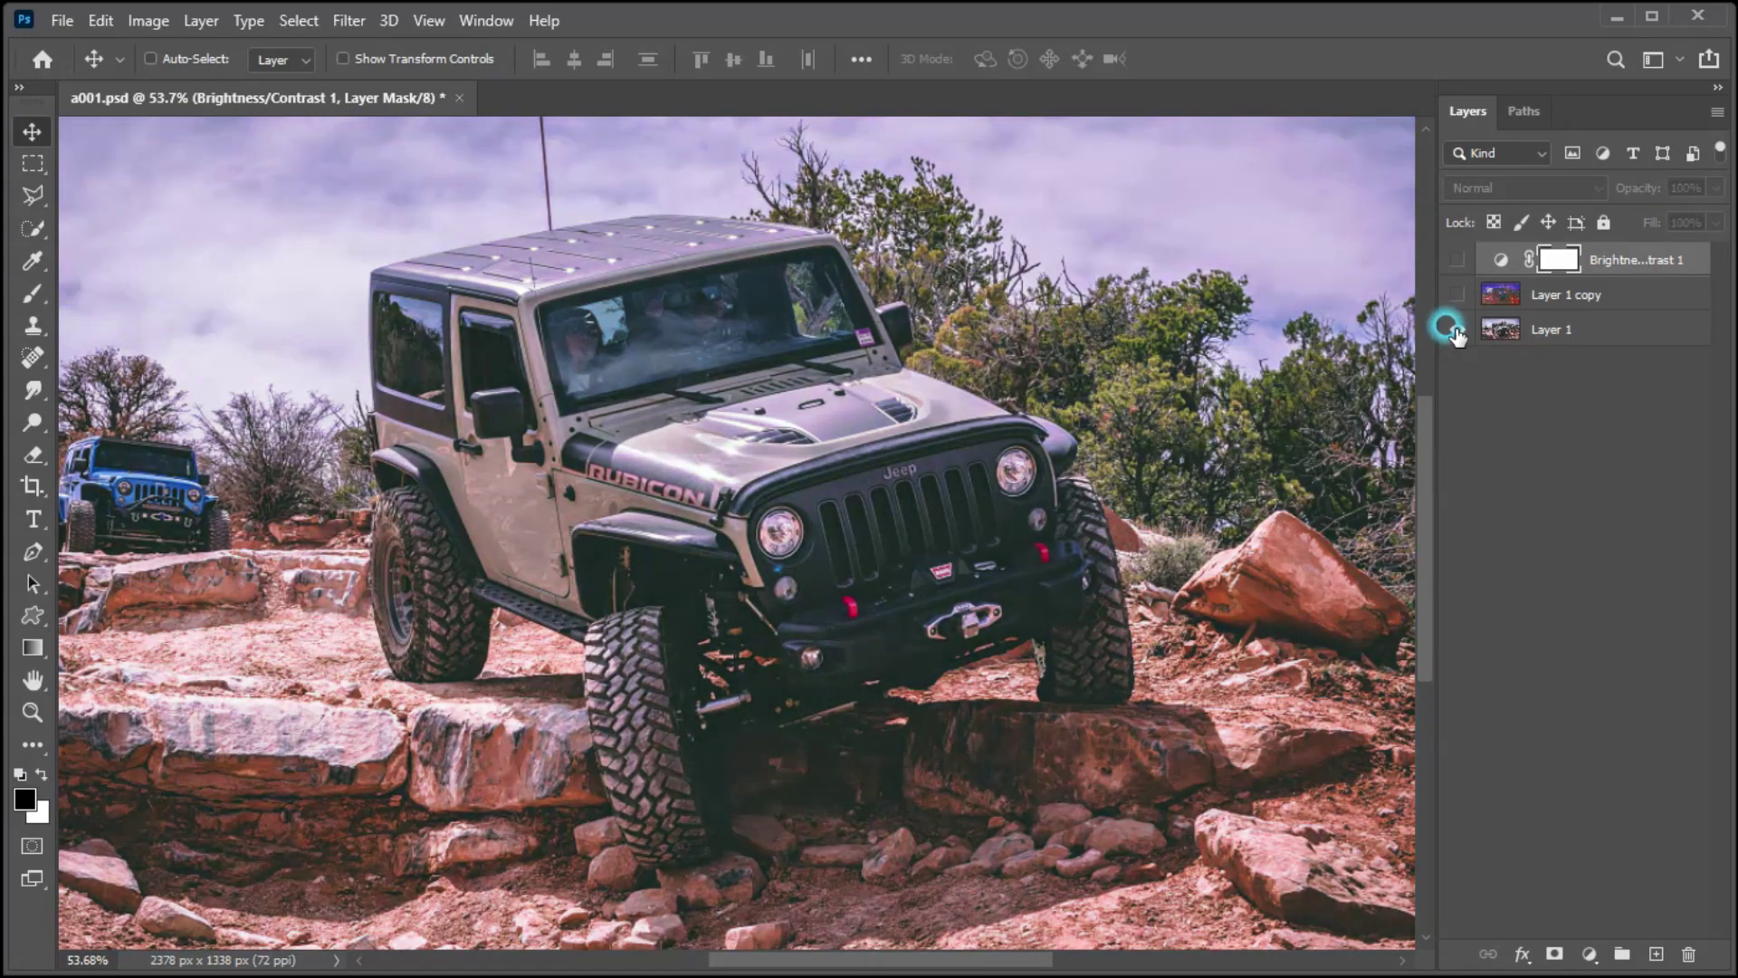
pyautogui.keyDown('alt'); pyautogui.click(1456, 329); pyautogui.keyUp('alt')
pyautogui.keyDown('alt'); pyautogui.click(1457, 330); pyautogui.keyUp('alt')
pyautogui.keyDown('alt'); pyautogui.click(1456, 329); pyautogui.keyUp('alt')
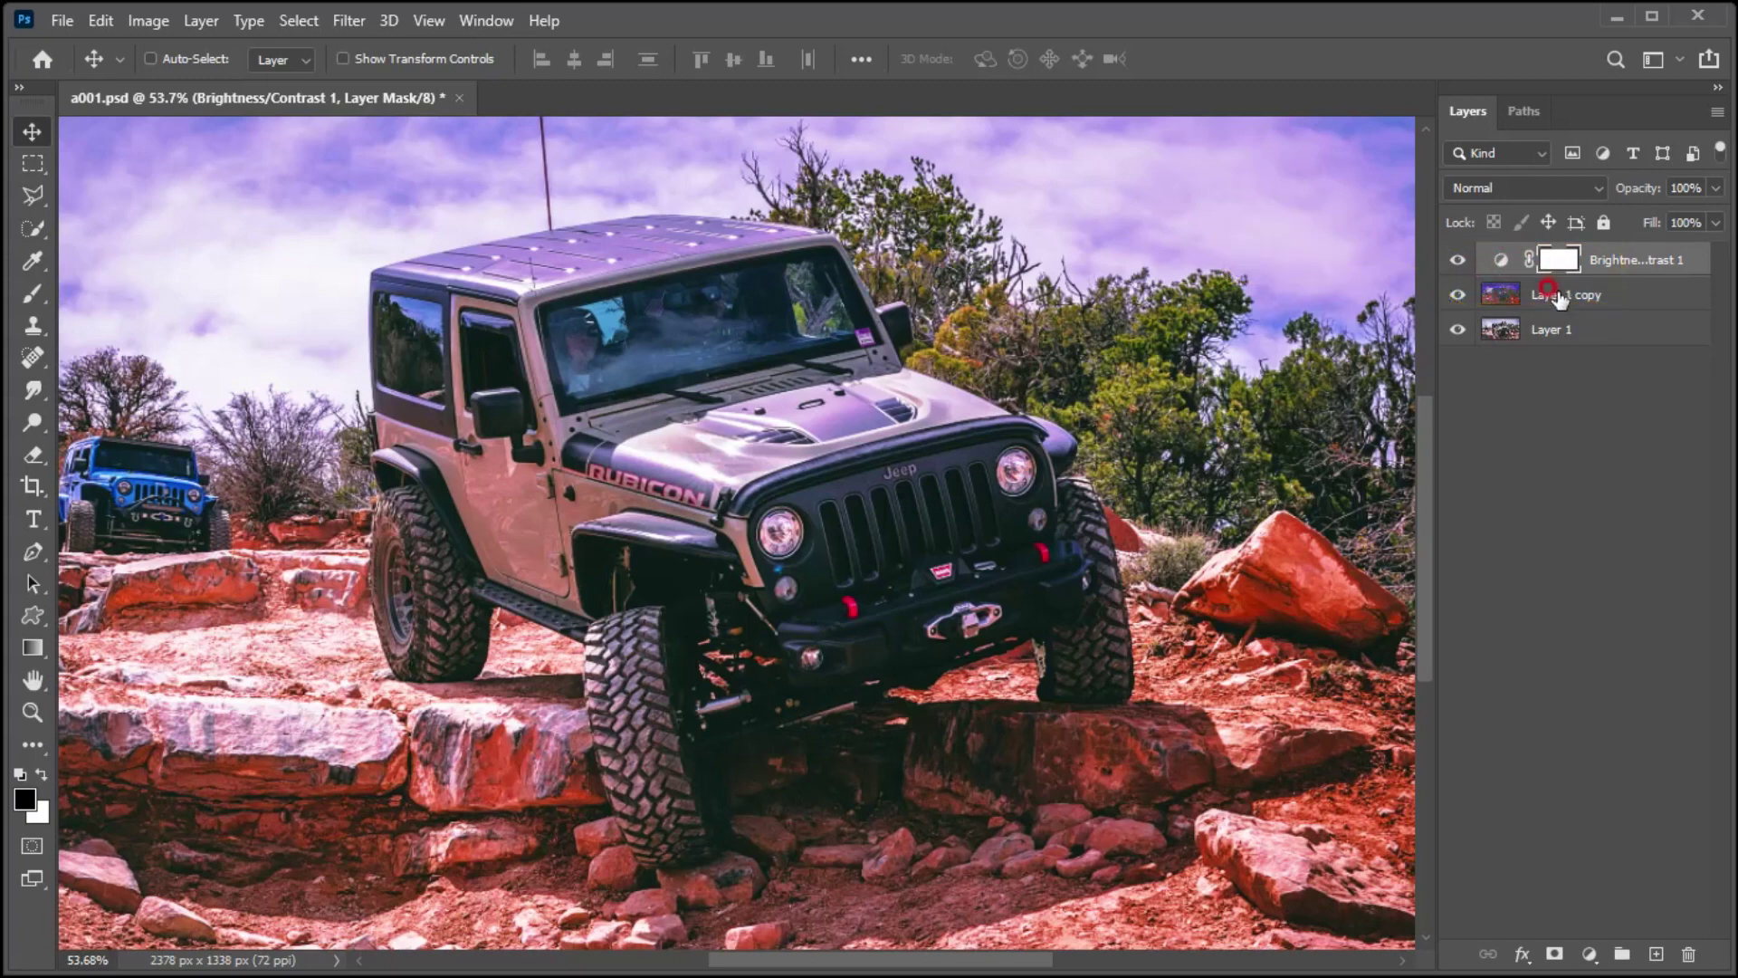
pyautogui.keyDown('shift'); pyautogui.click(1558, 298); pyautogui.keyUp('shift')
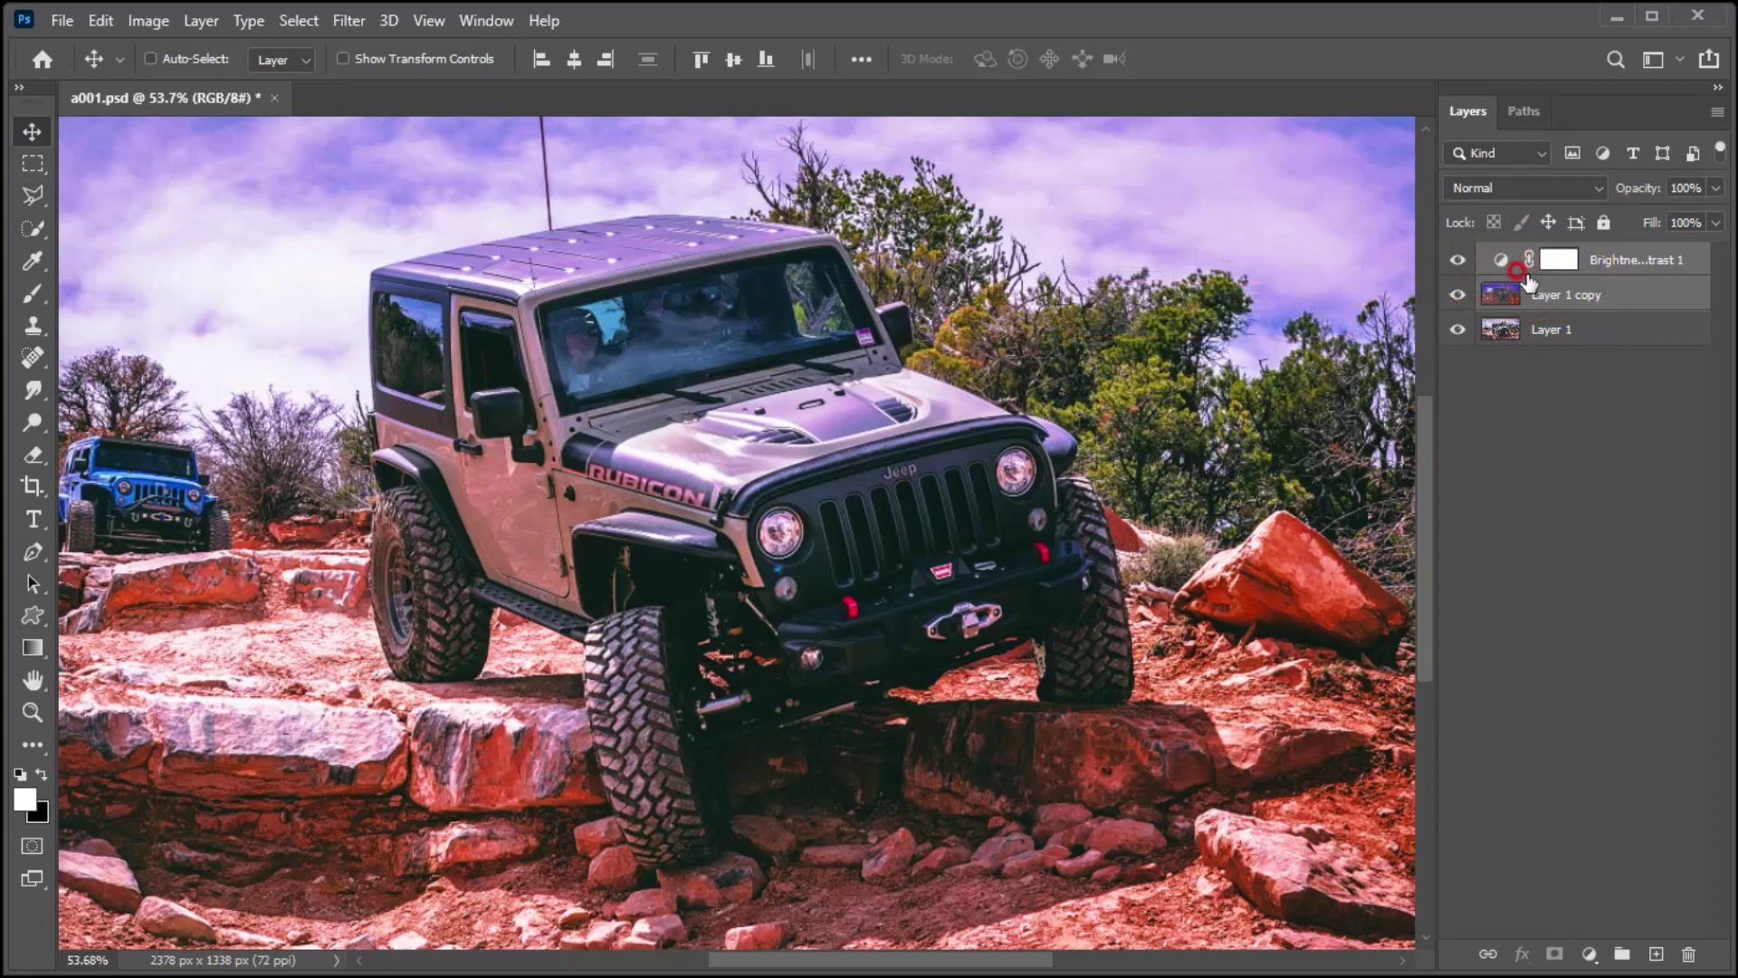
# Group Layer 1 copy and the Brightness/Contrast layer into Group 1 at 86% opacity.
pyautogui.hotkey('ctrl', 'g')
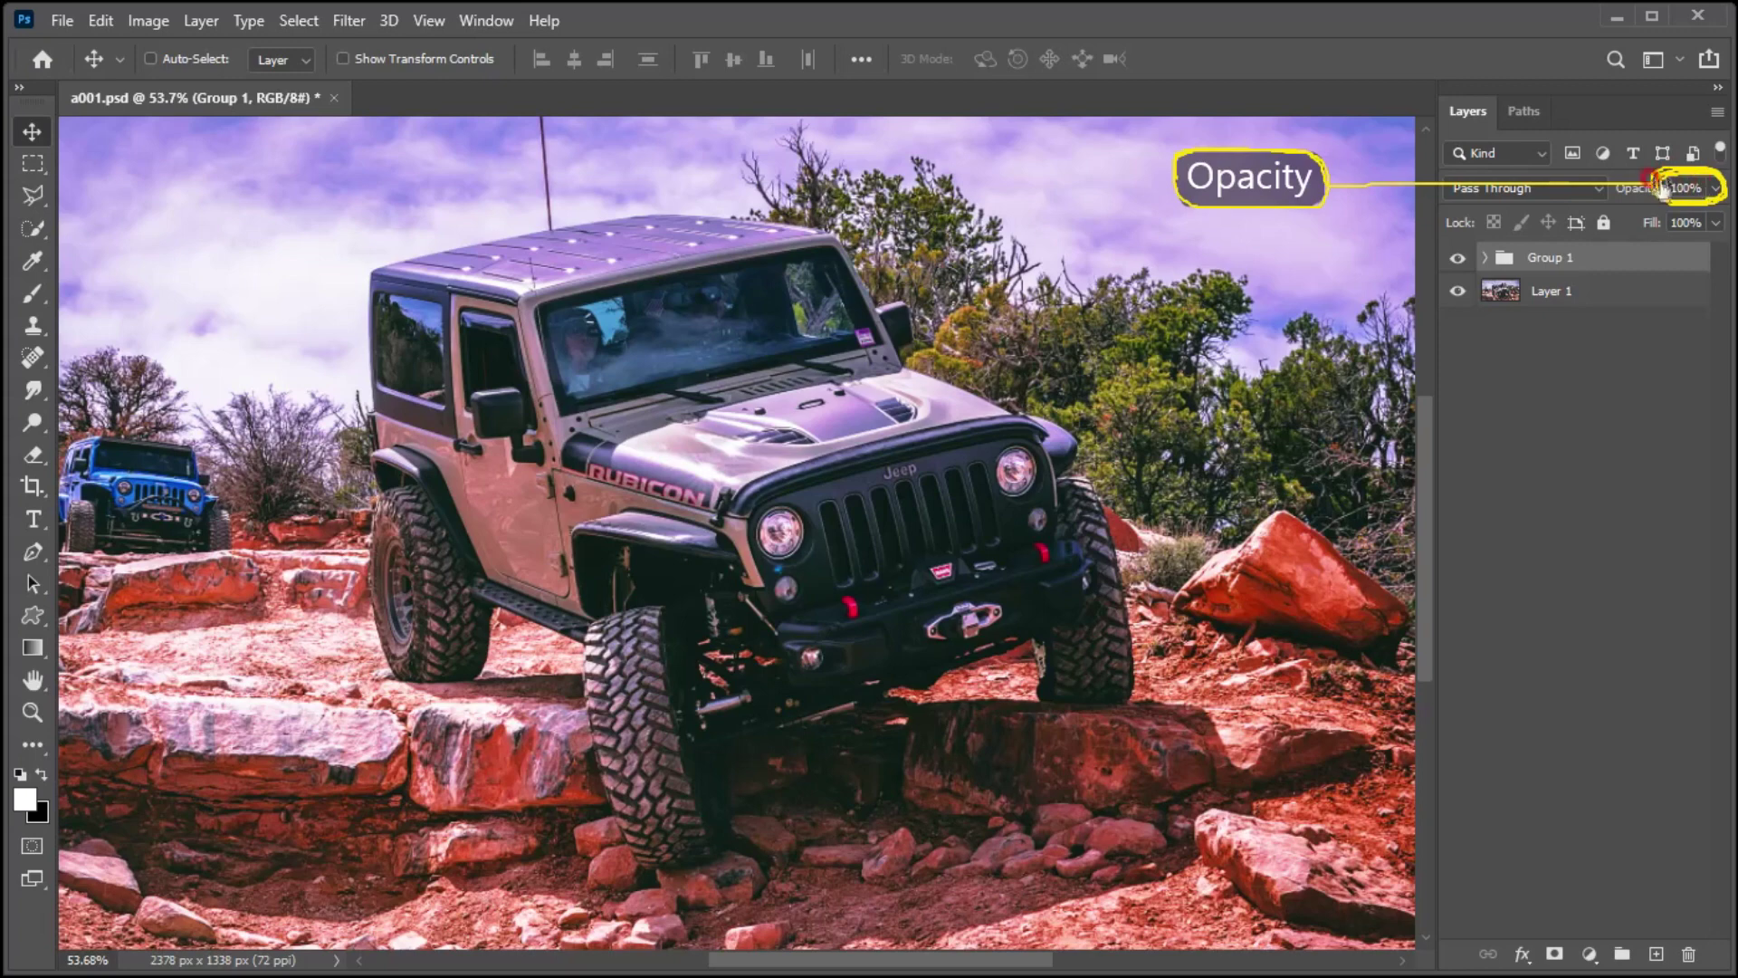
pyautogui.click(1715, 187)
pyautogui.moveTo(1714, 218)
pyautogui.mouseDown()
pyautogui.moveTo(1602, 220)
pyautogui.moveTo(1704, 221)
pyautogui.mouseUp()
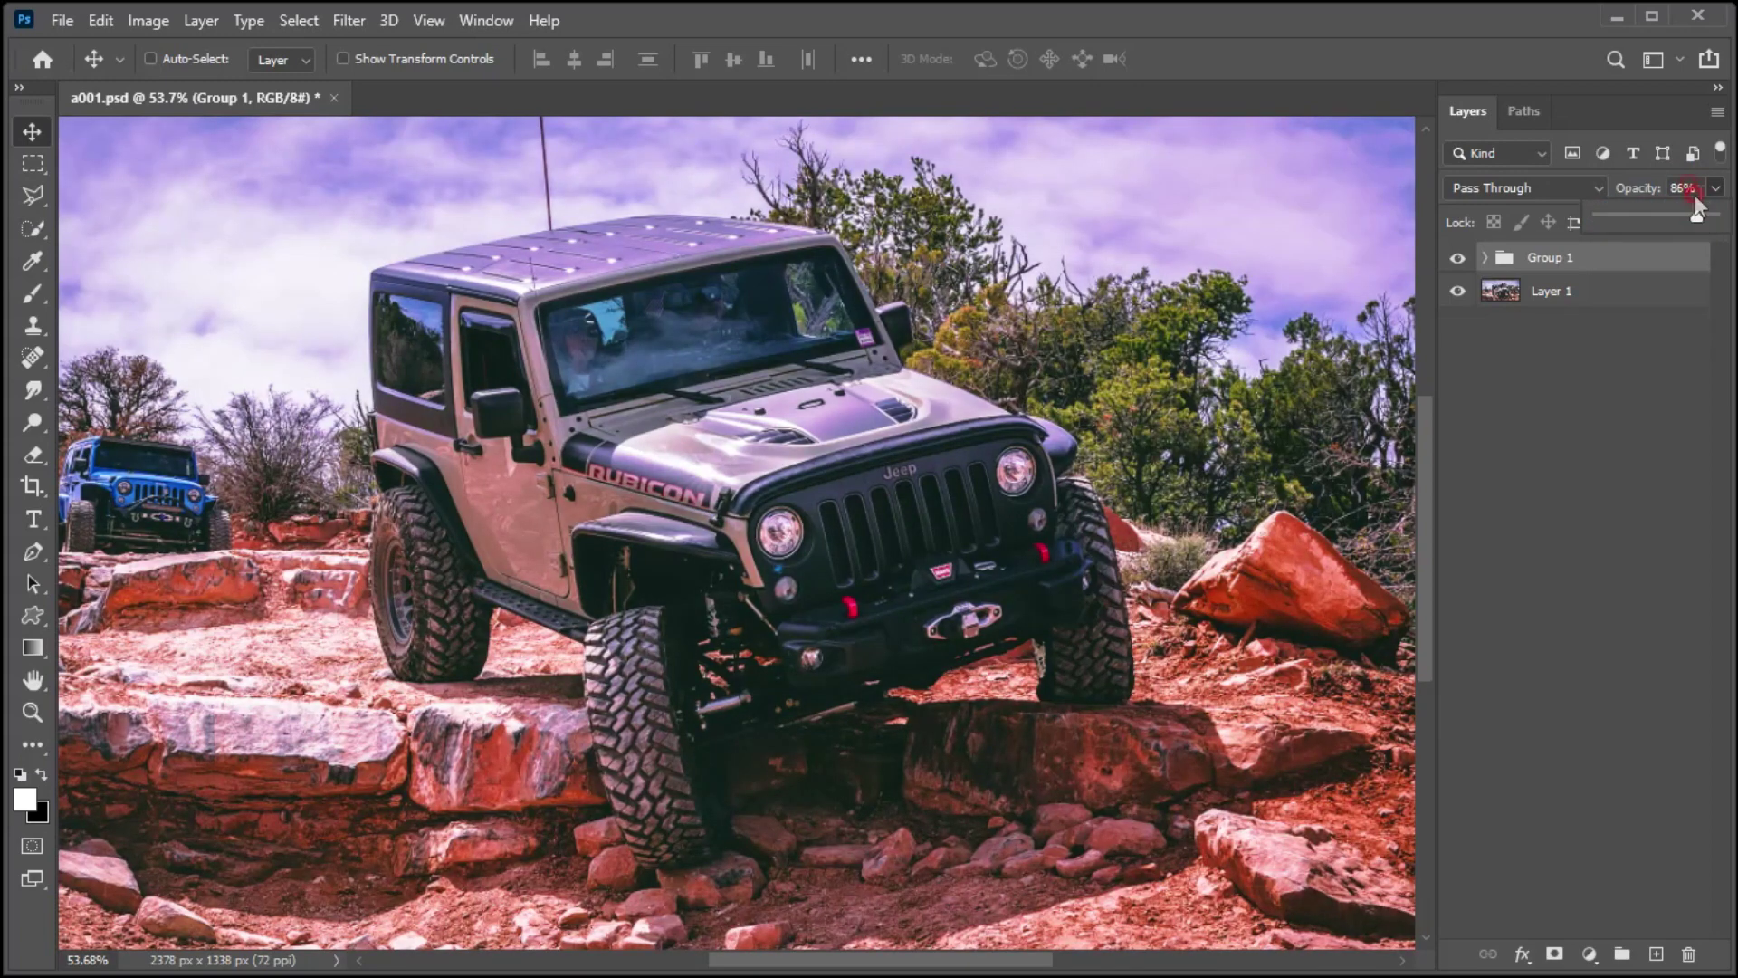
pyautogui.click(925, 421)
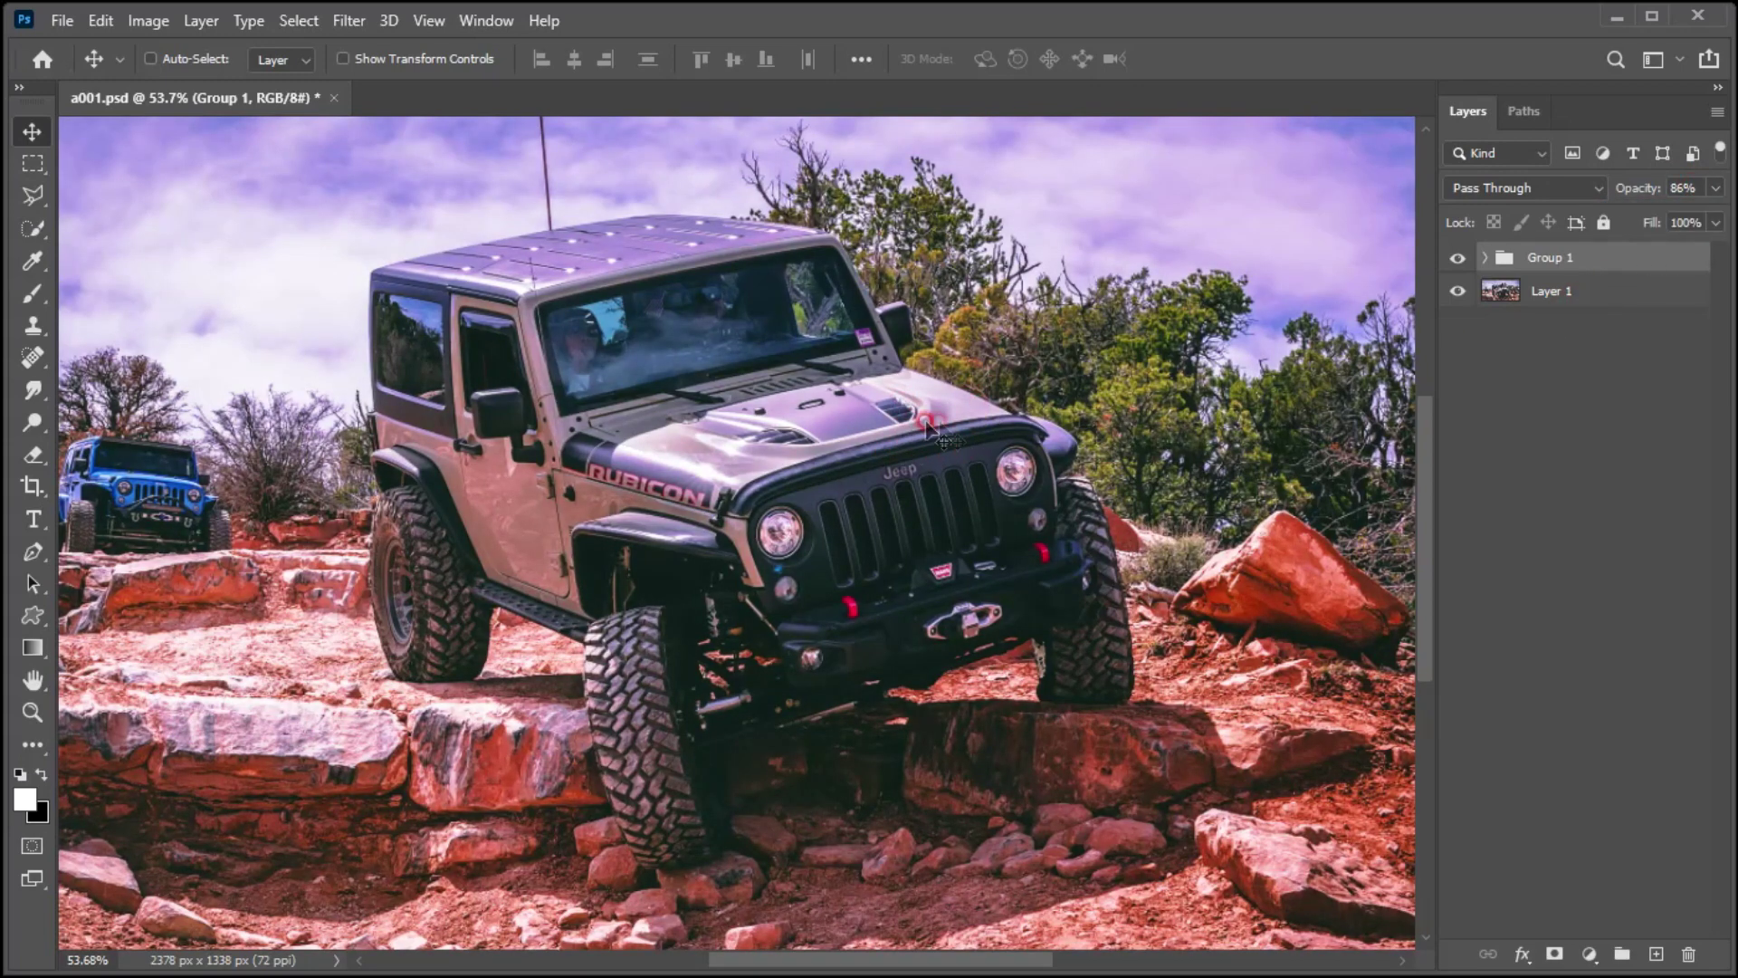
pyautogui.click(1553, 954)
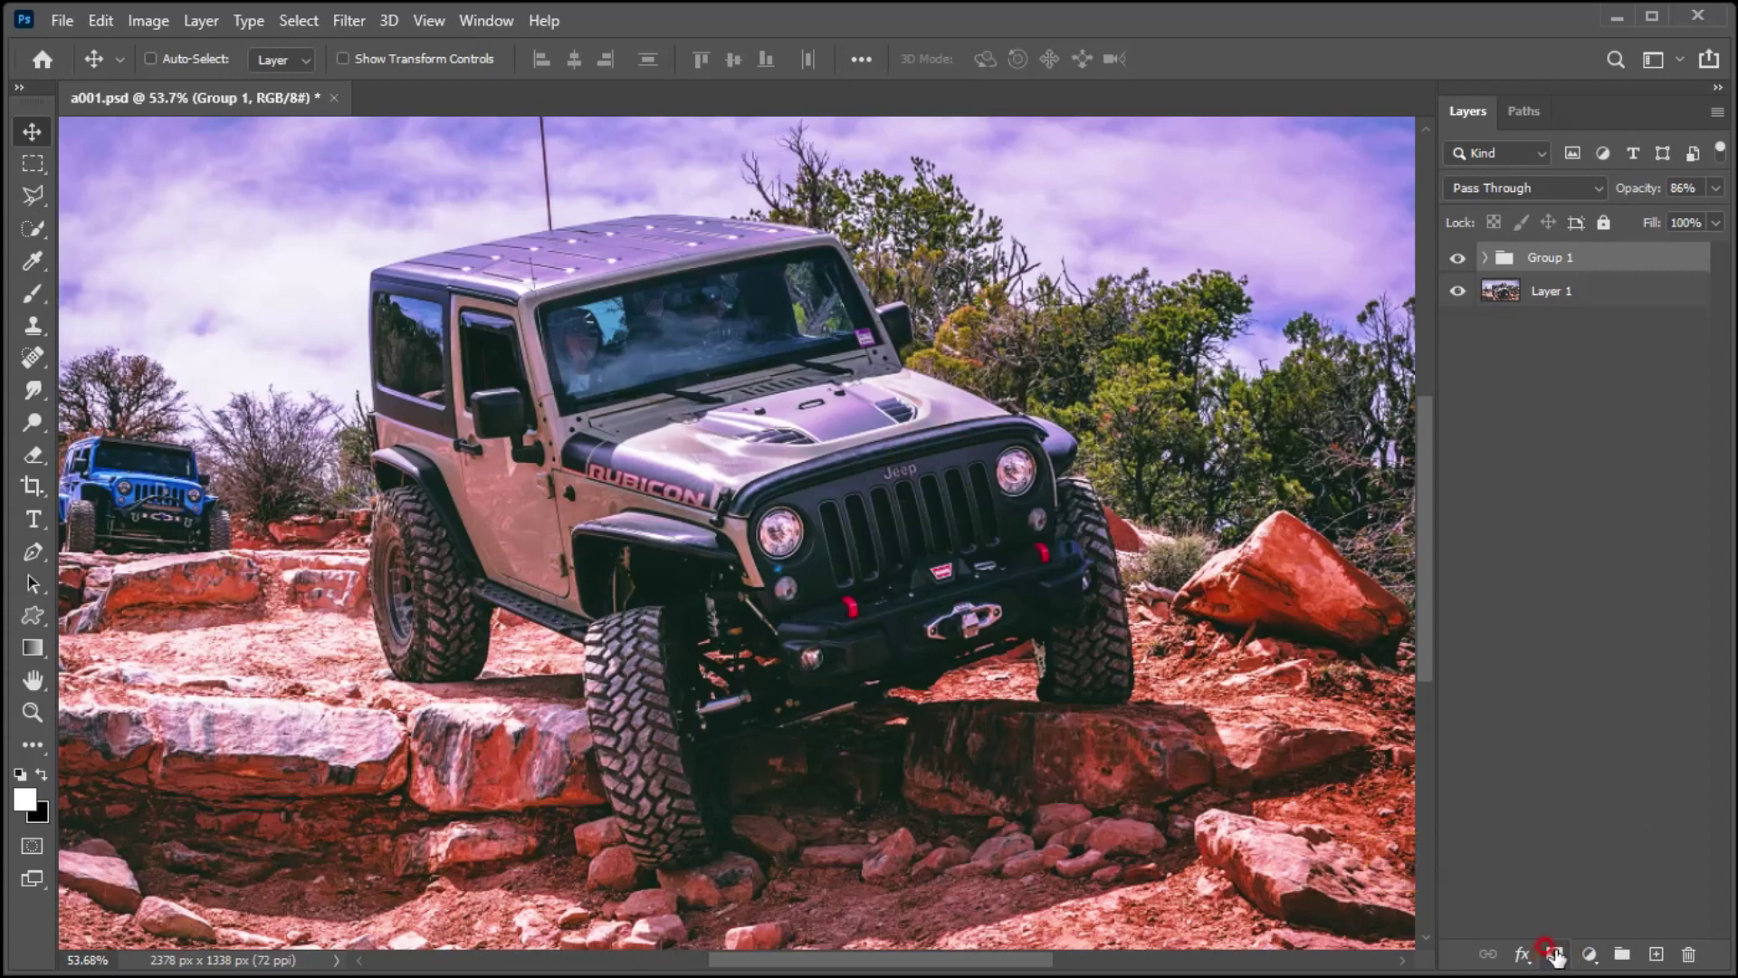
# Add a layer mask to Group 1 and begin painting black on it with the Brush.
pyautogui.click(1554, 953)
pyautogui.click(1460, 293)
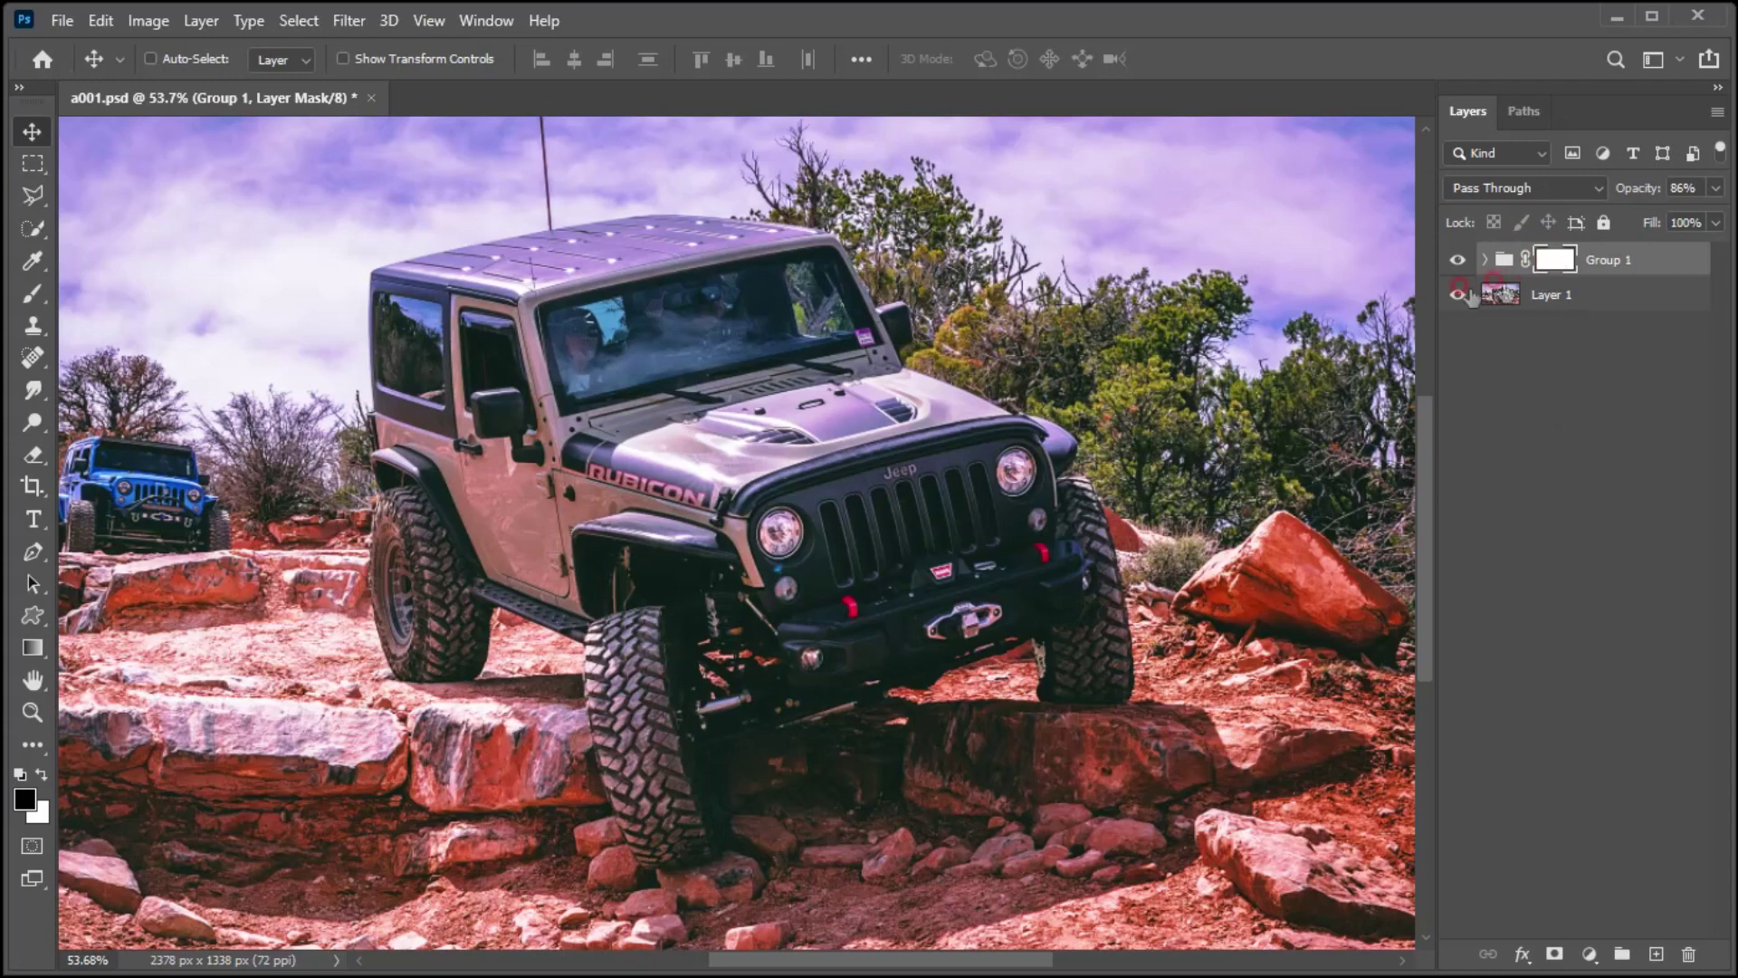
pyautogui.press('b')
pyautogui.click(424, 270)
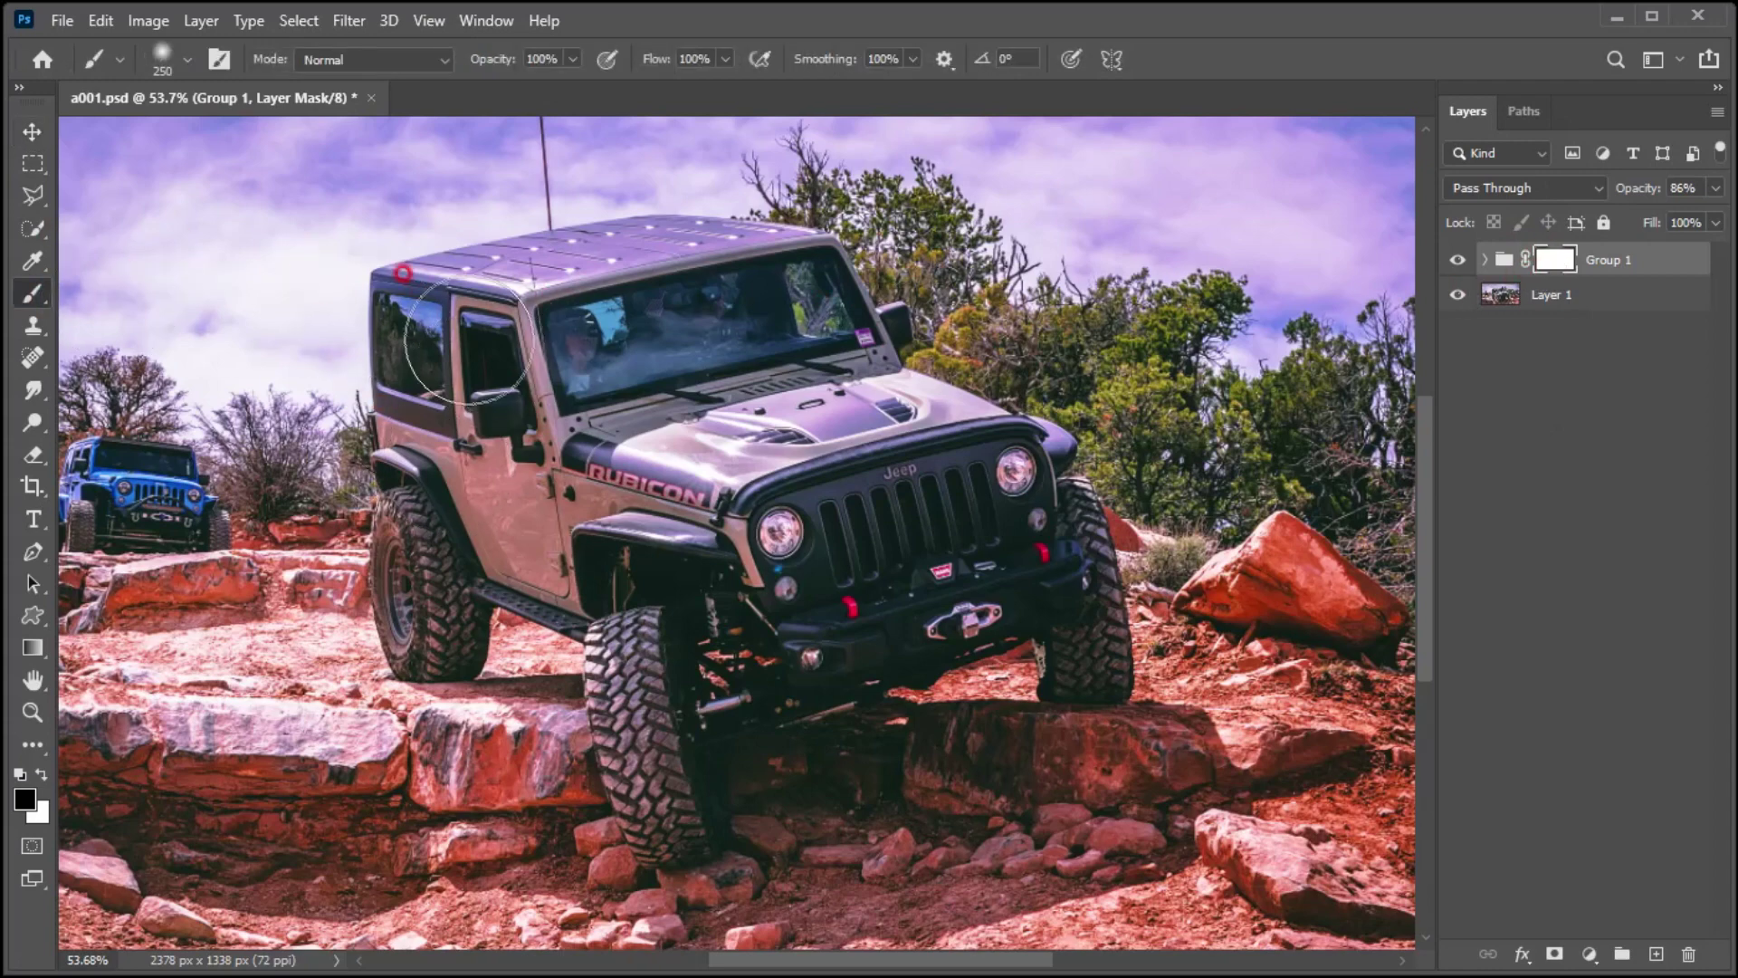
pyautogui.press(']')
# Paint out the effect over the Jeep body, grille and hood, resizing the brush as needed.
pyautogui.moveTo(530, 376); pyautogui.dragTo(383, 319)
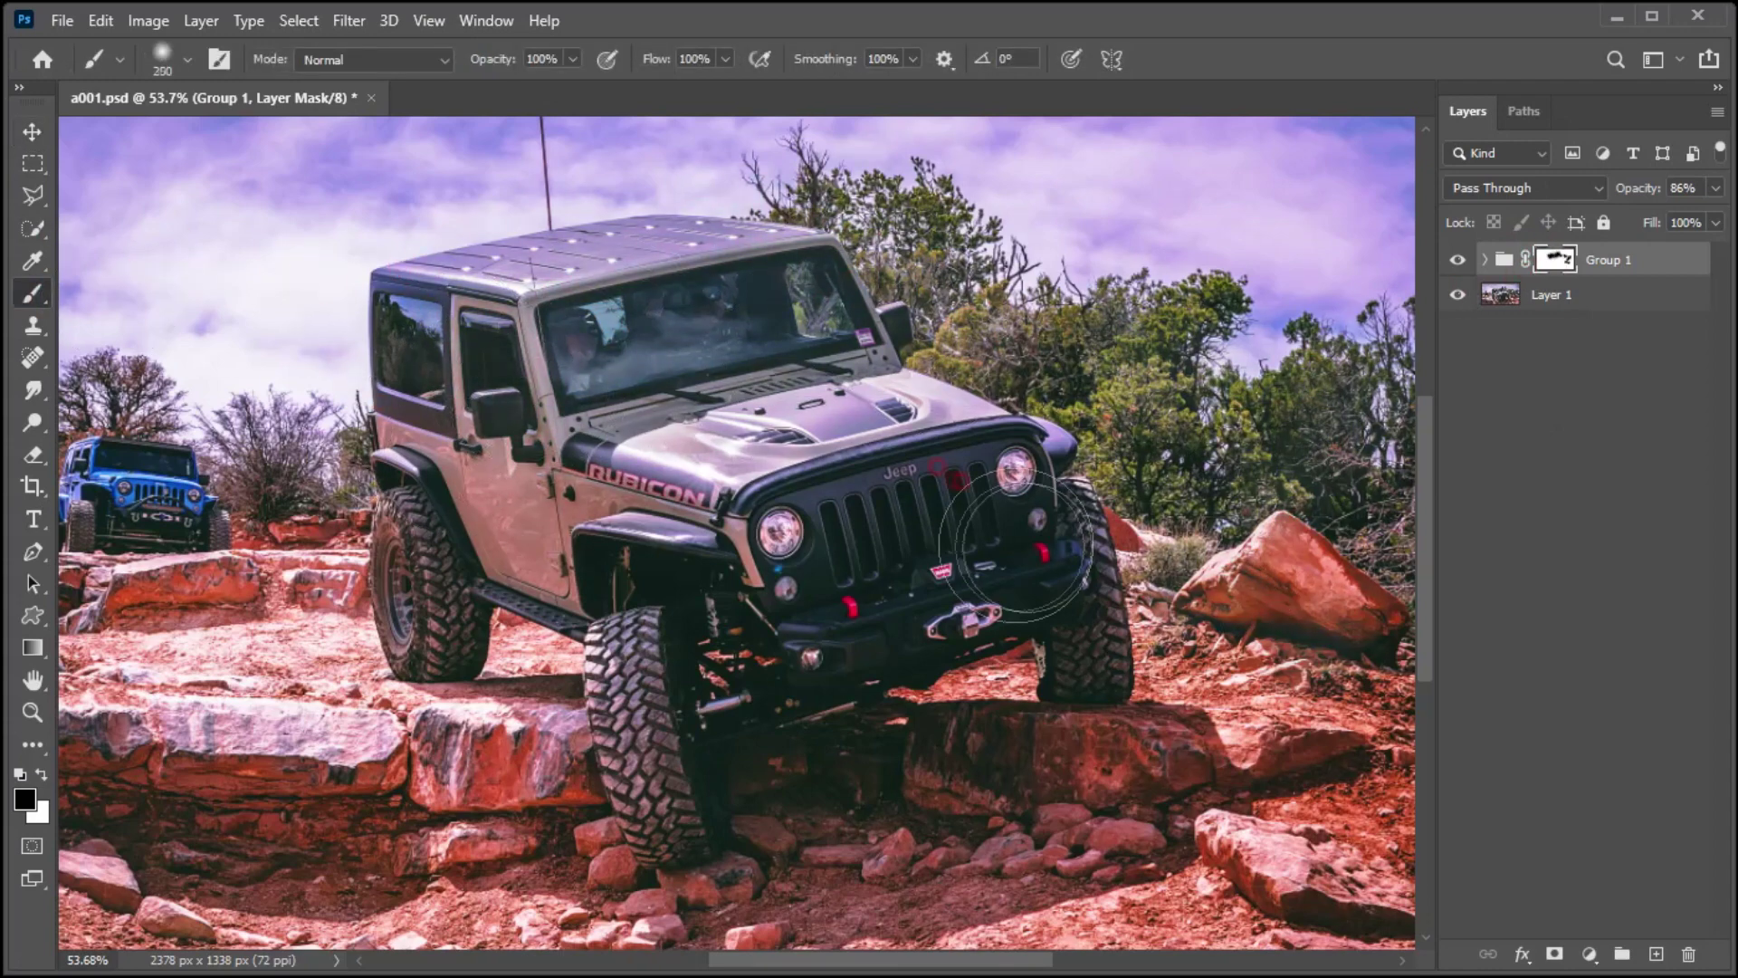
pyautogui.press('[')
pyautogui.press('[')
pyautogui.press('[')
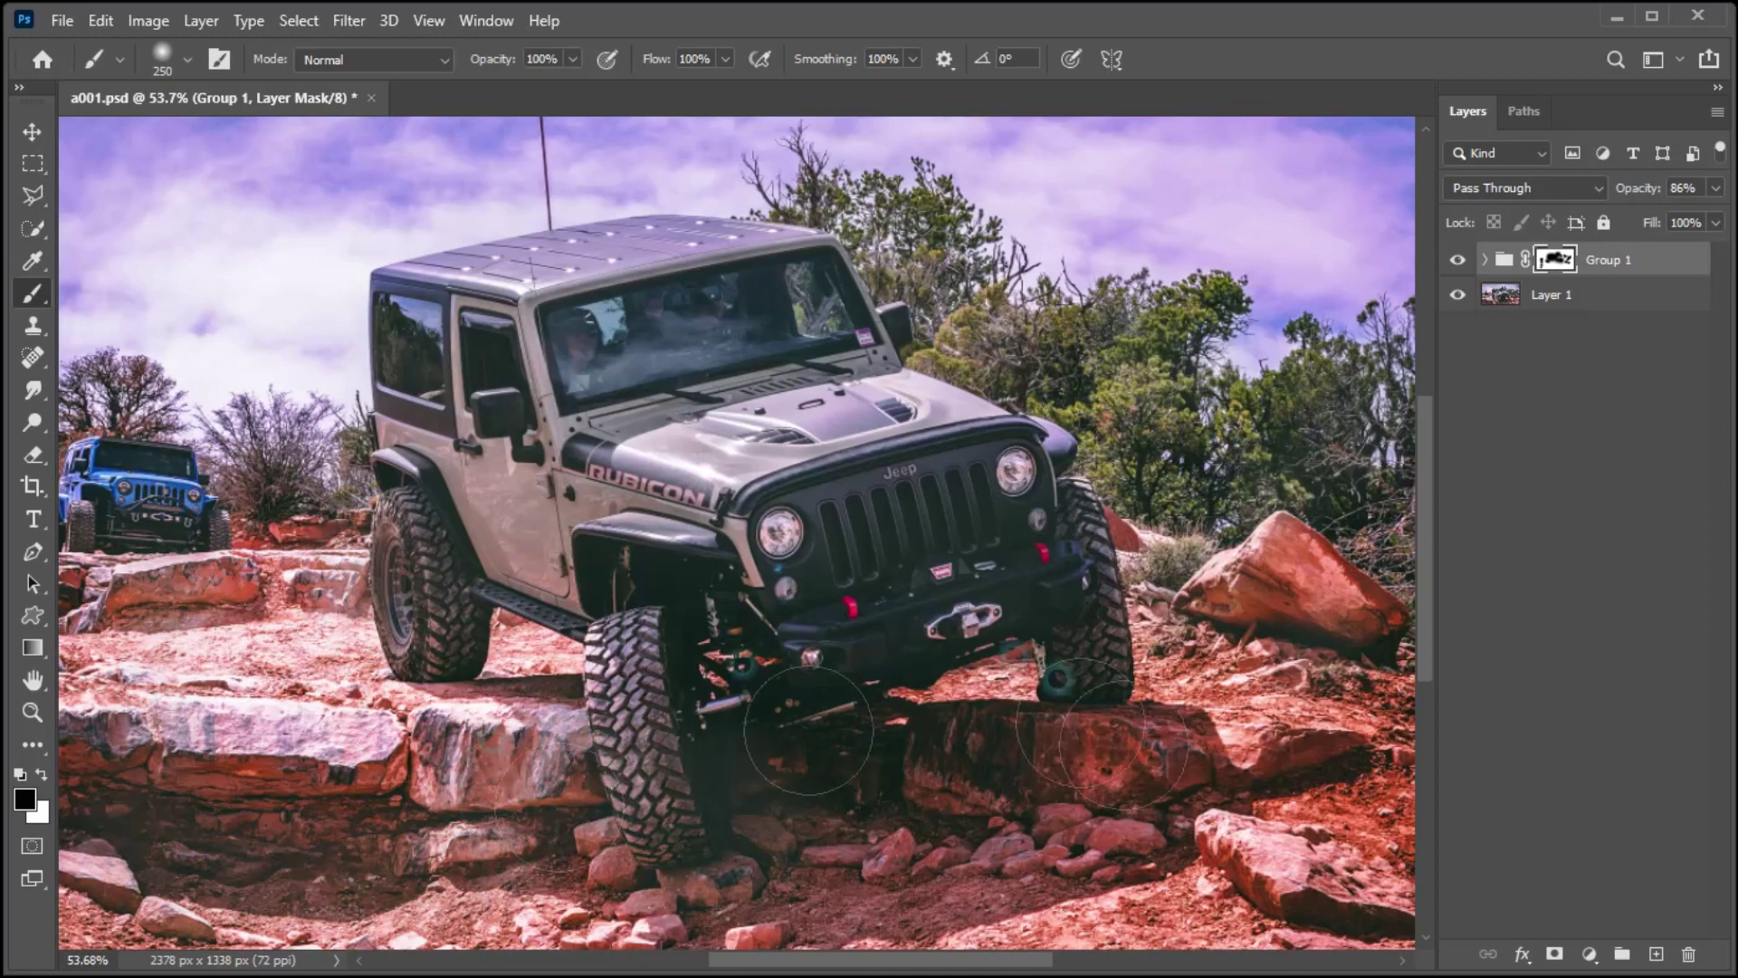
pyautogui.press('[')
pyautogui.click(900, 490)
pyautogui.press(']')
pyautogui.press(']')
pyautogui.press(']')
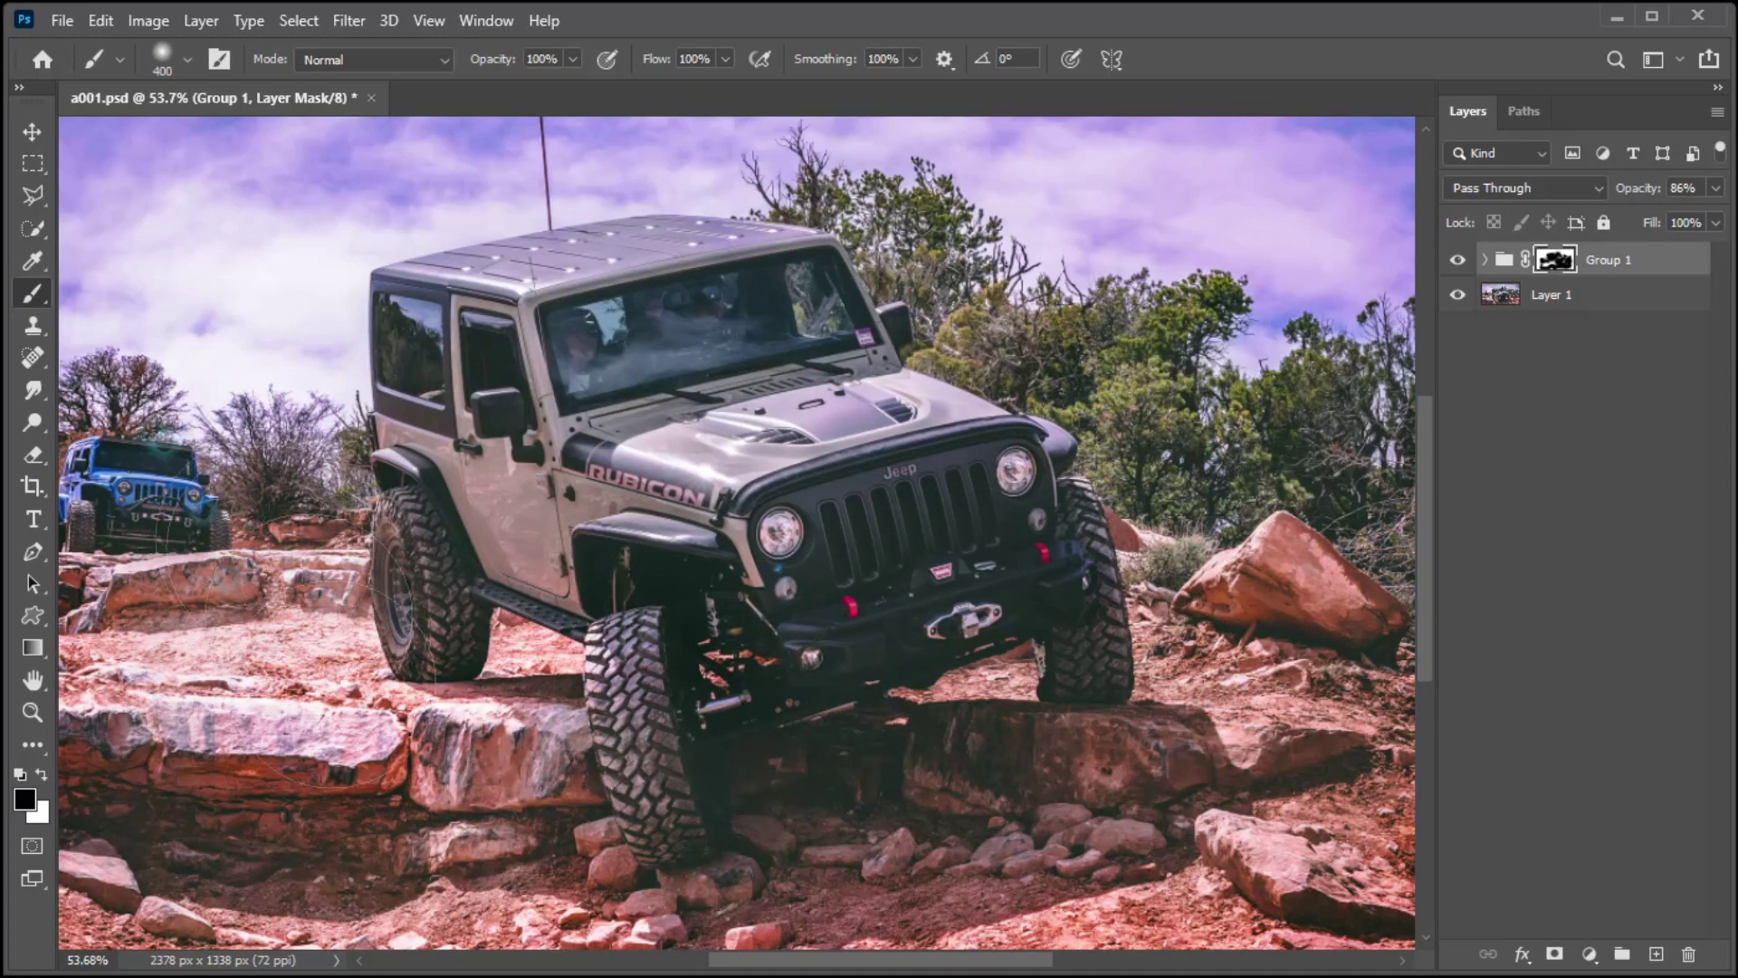
pyautogui.moveTo(737, 453); pyautogui.dragTo(827, 454)
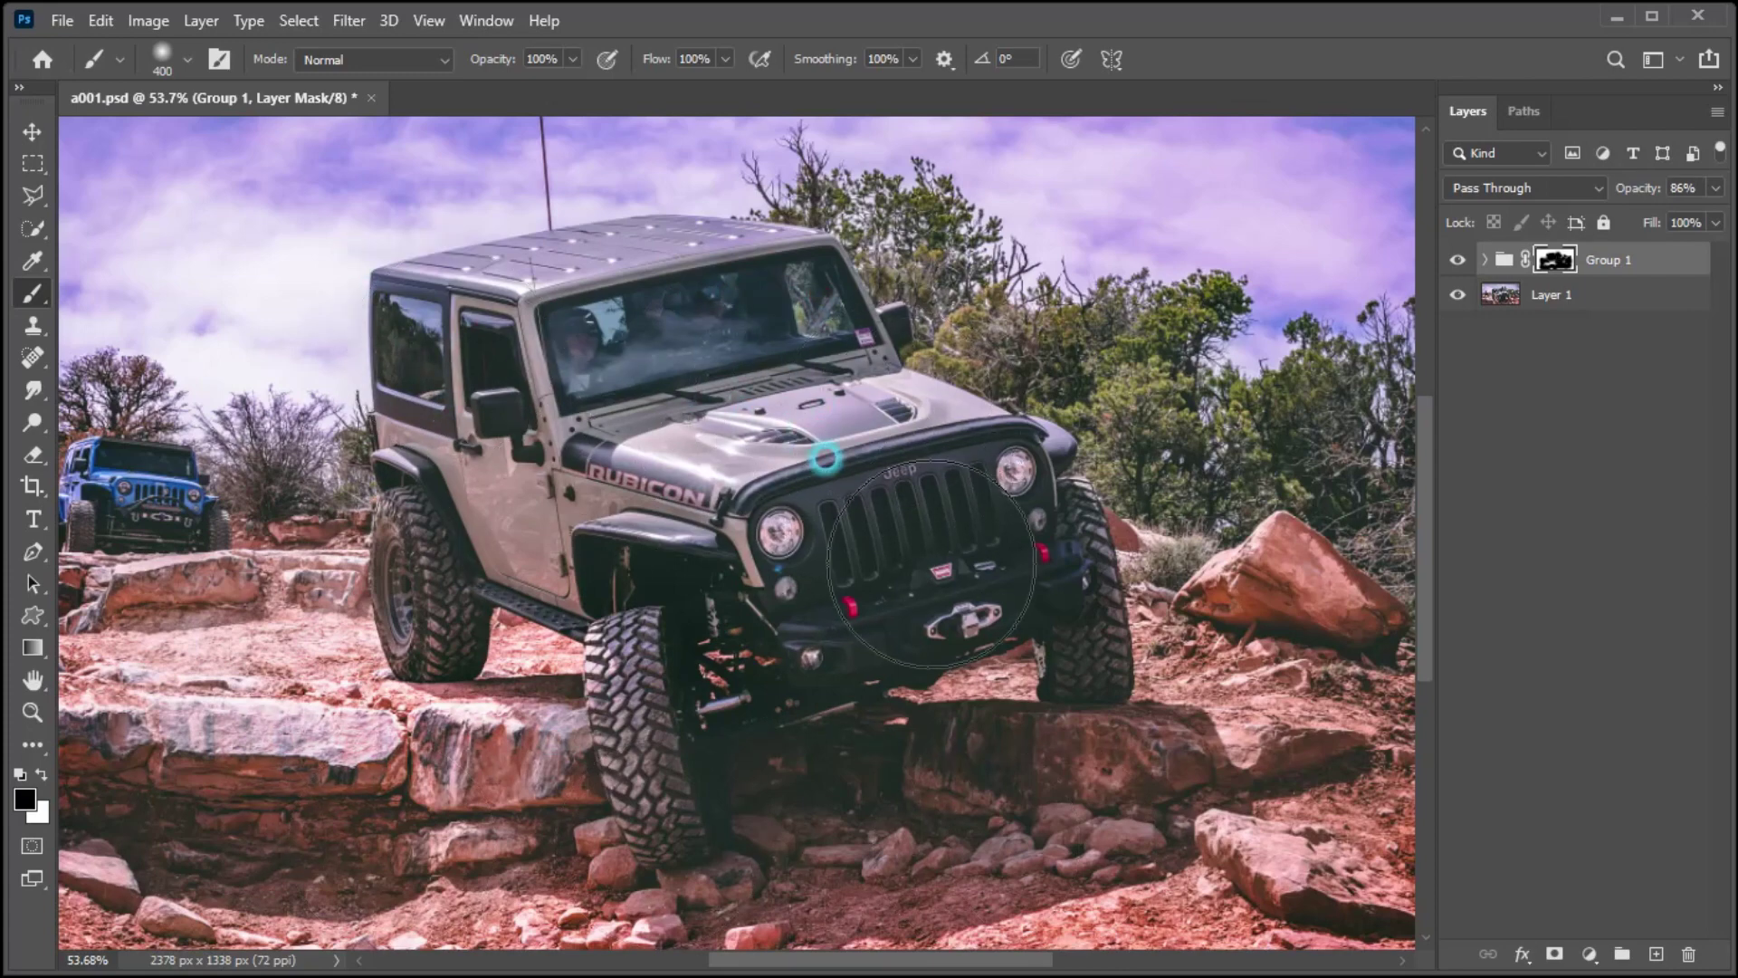
pyautogui.click(31, 132)
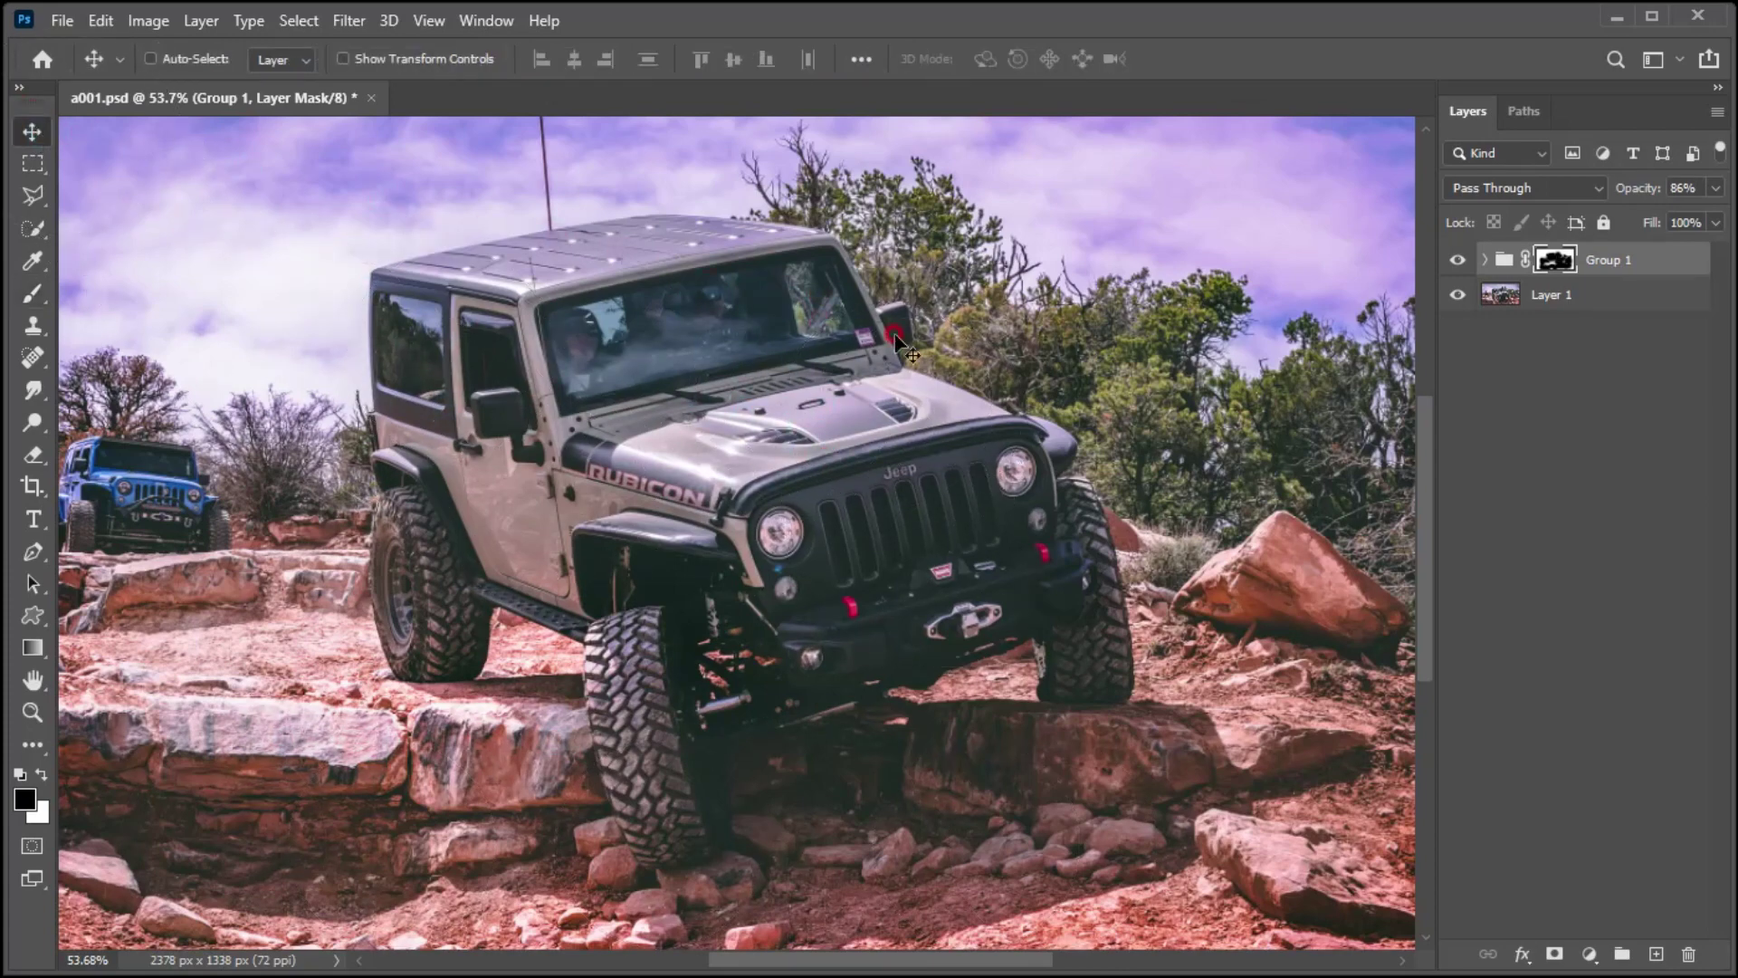
pyautogui.click(1458, 260)
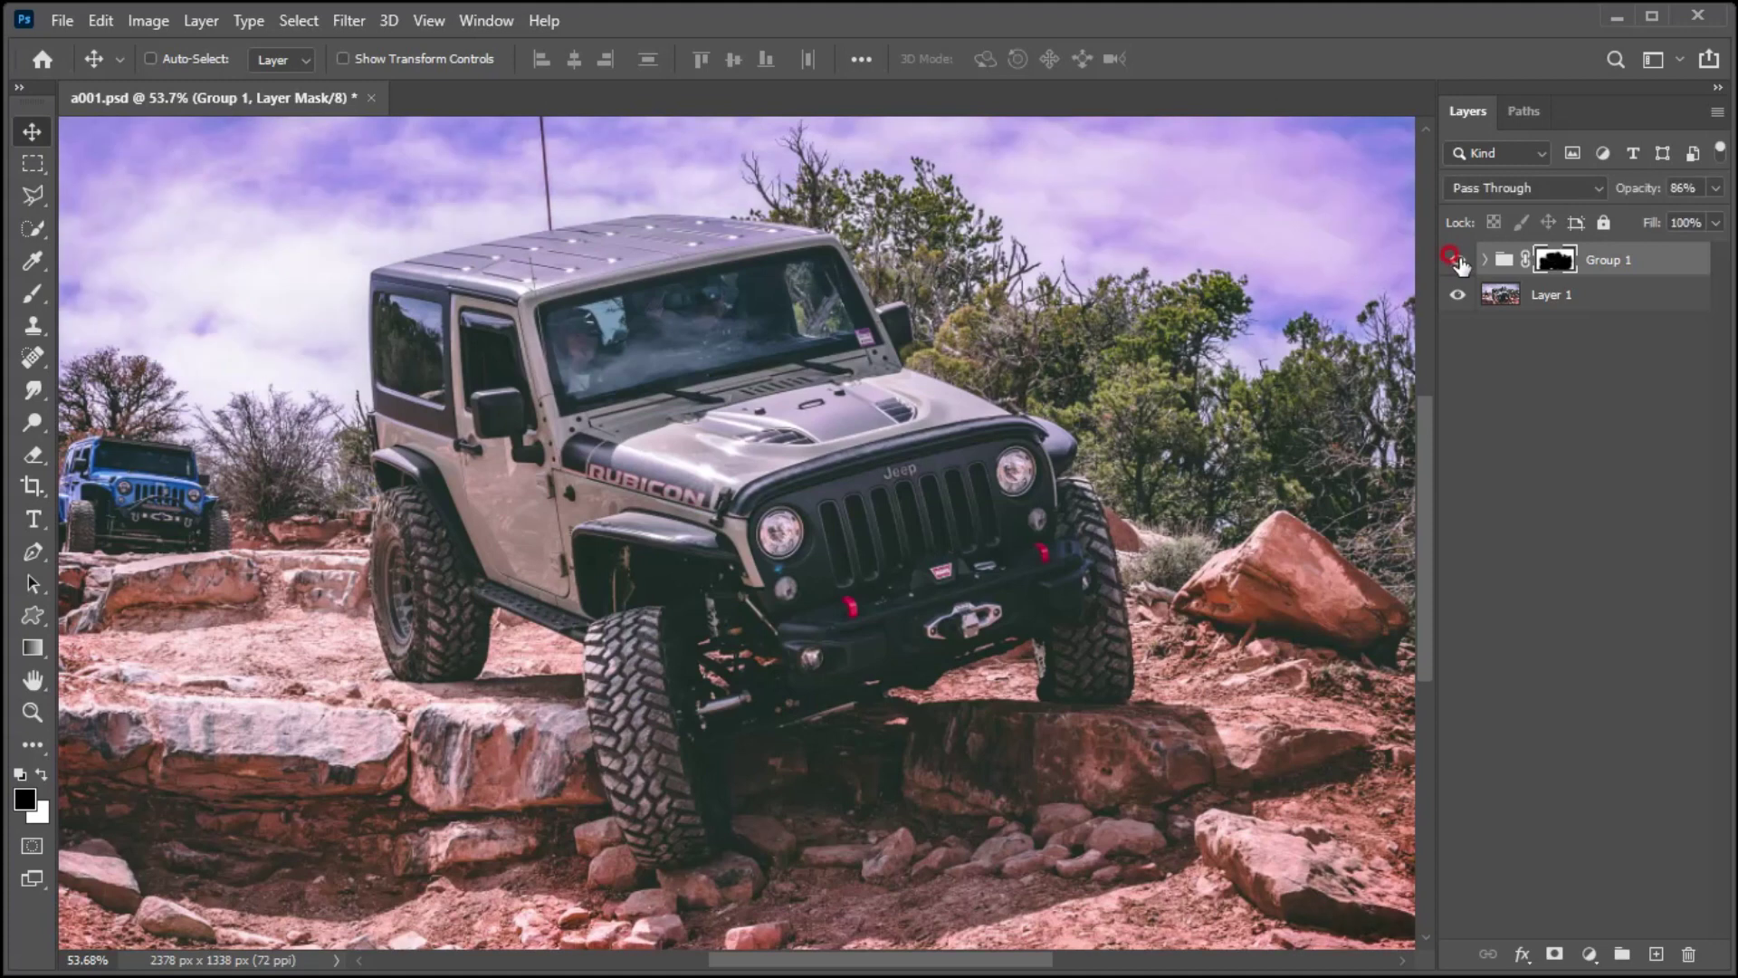
pyautogui.click(1458, 260)
pyautogui.click(1457, 259)
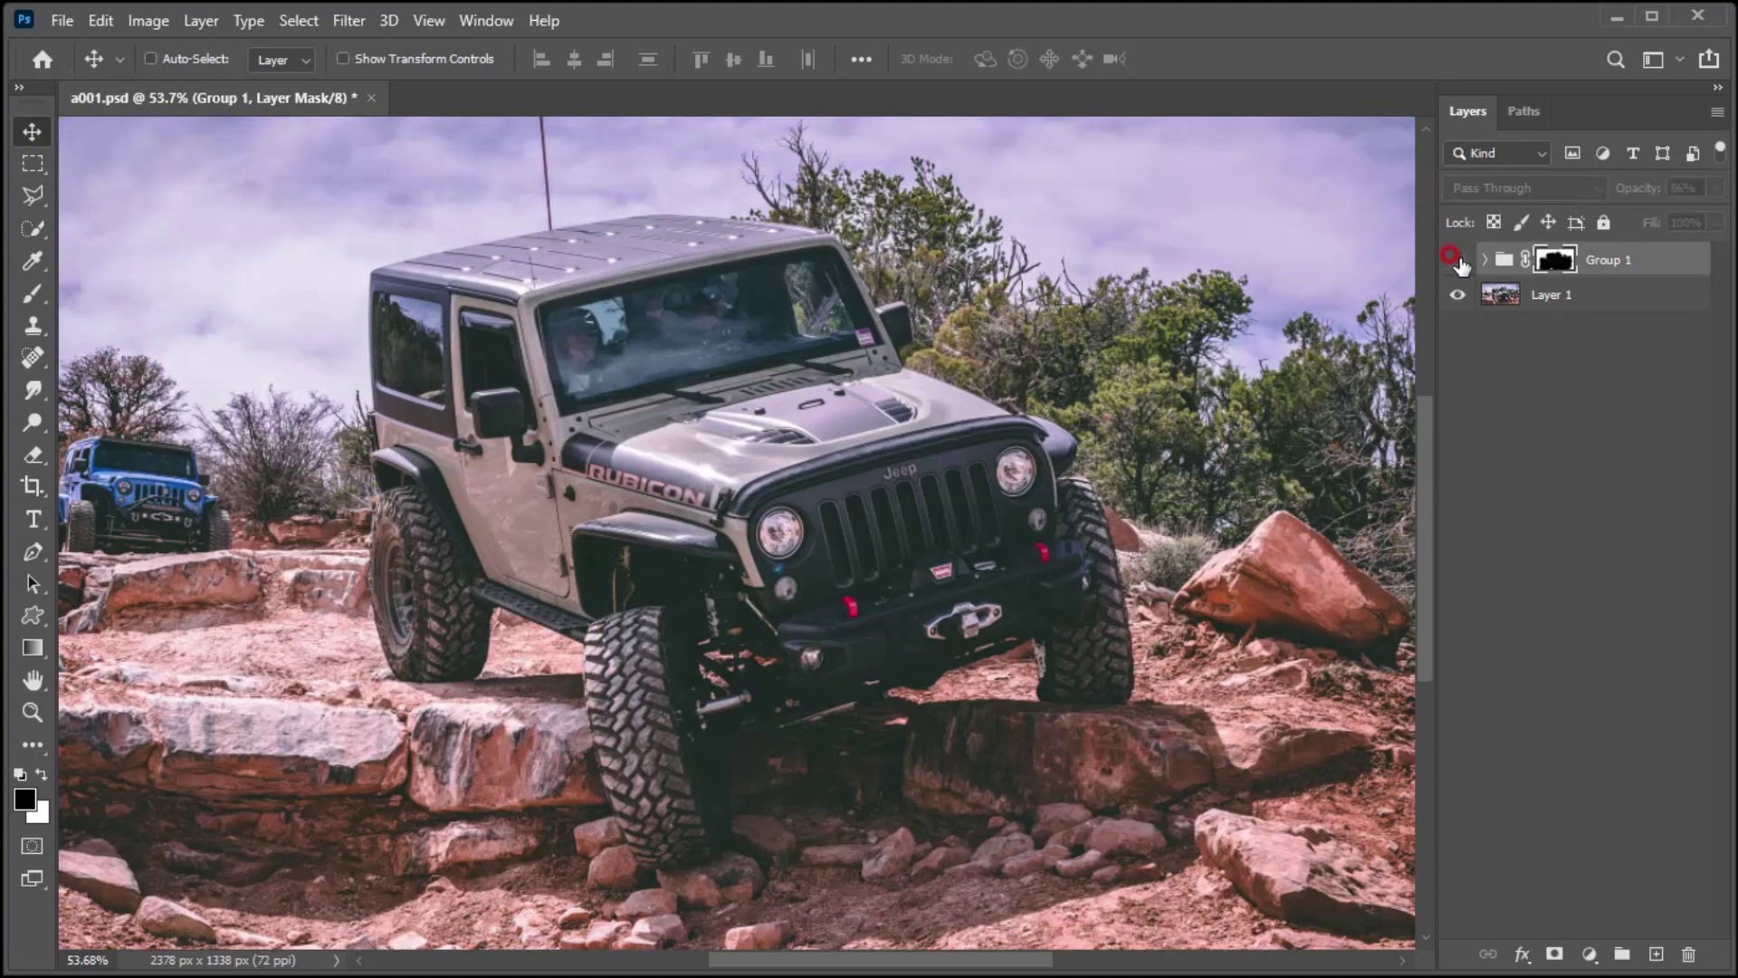
pyautogui.click(1458, 260)
pyautogui.click(1458, 260)
pyautogui.click(1457, 260)
pyautogui.click(1458, 260)
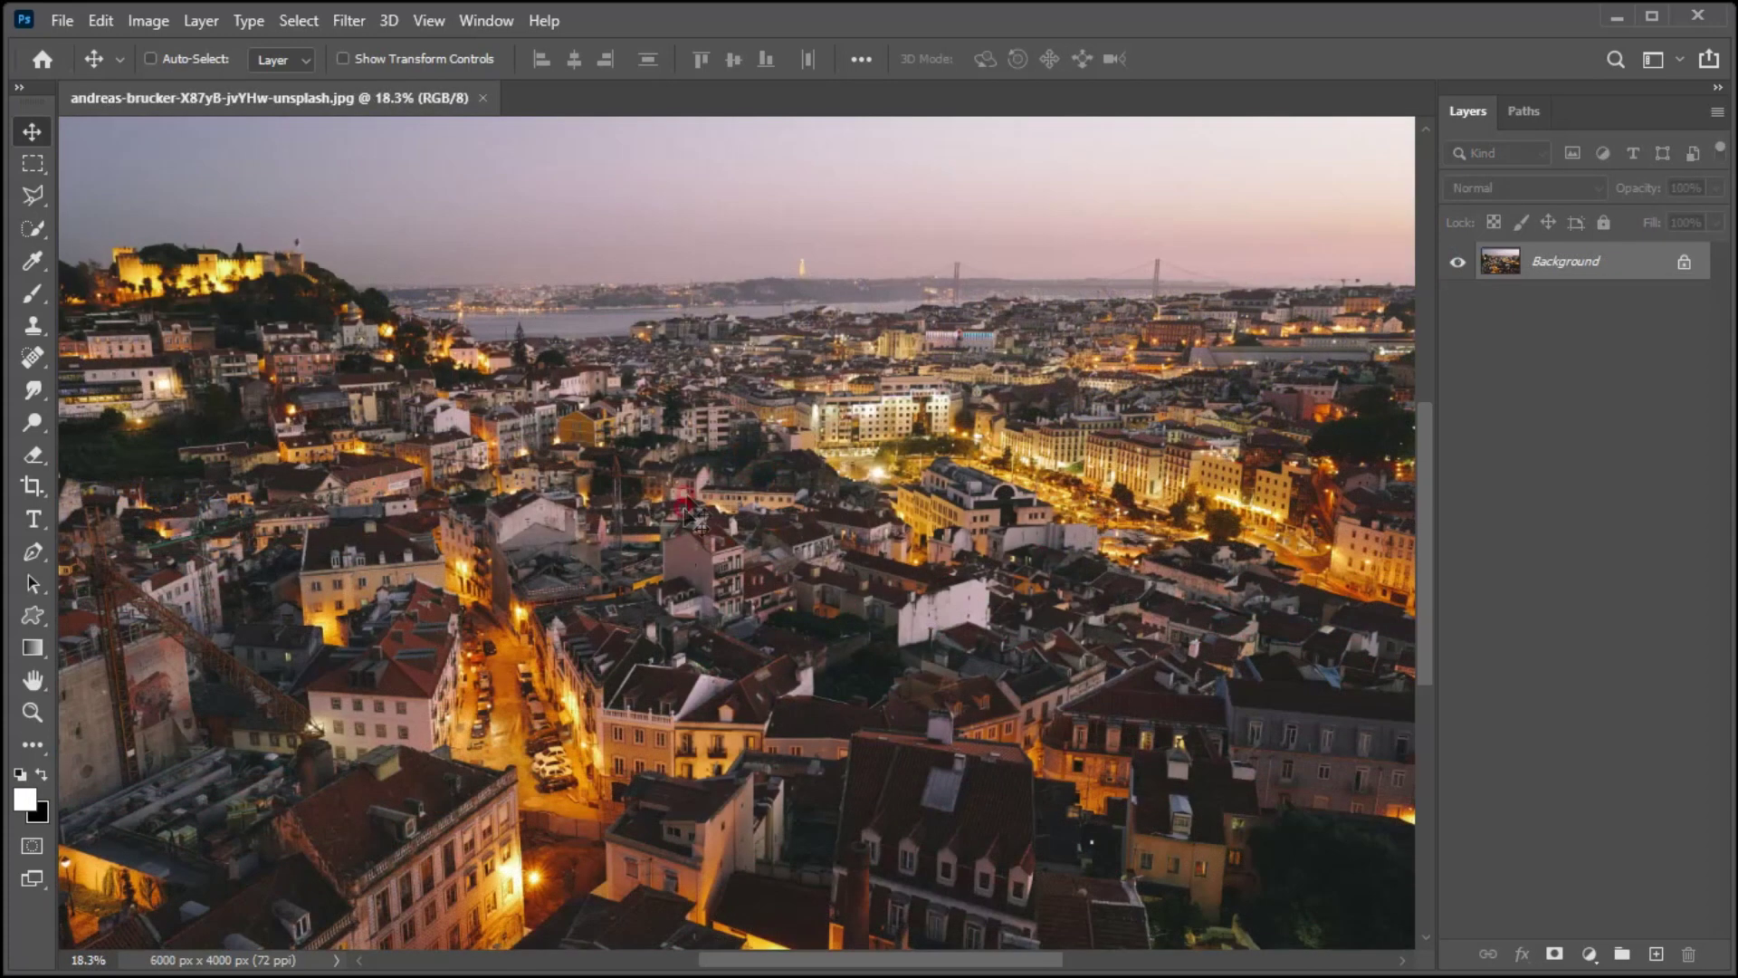
# Duplicate the Lisbon cityscape's Background layer as Background copy.
pyautogui.moveTo(1552, 261)
pyautogui.mouseDown()
pyautogui.moveTo(1648, 772)
pyautogui.moveTo(1657, 955)
pyautogui.mouseUp()
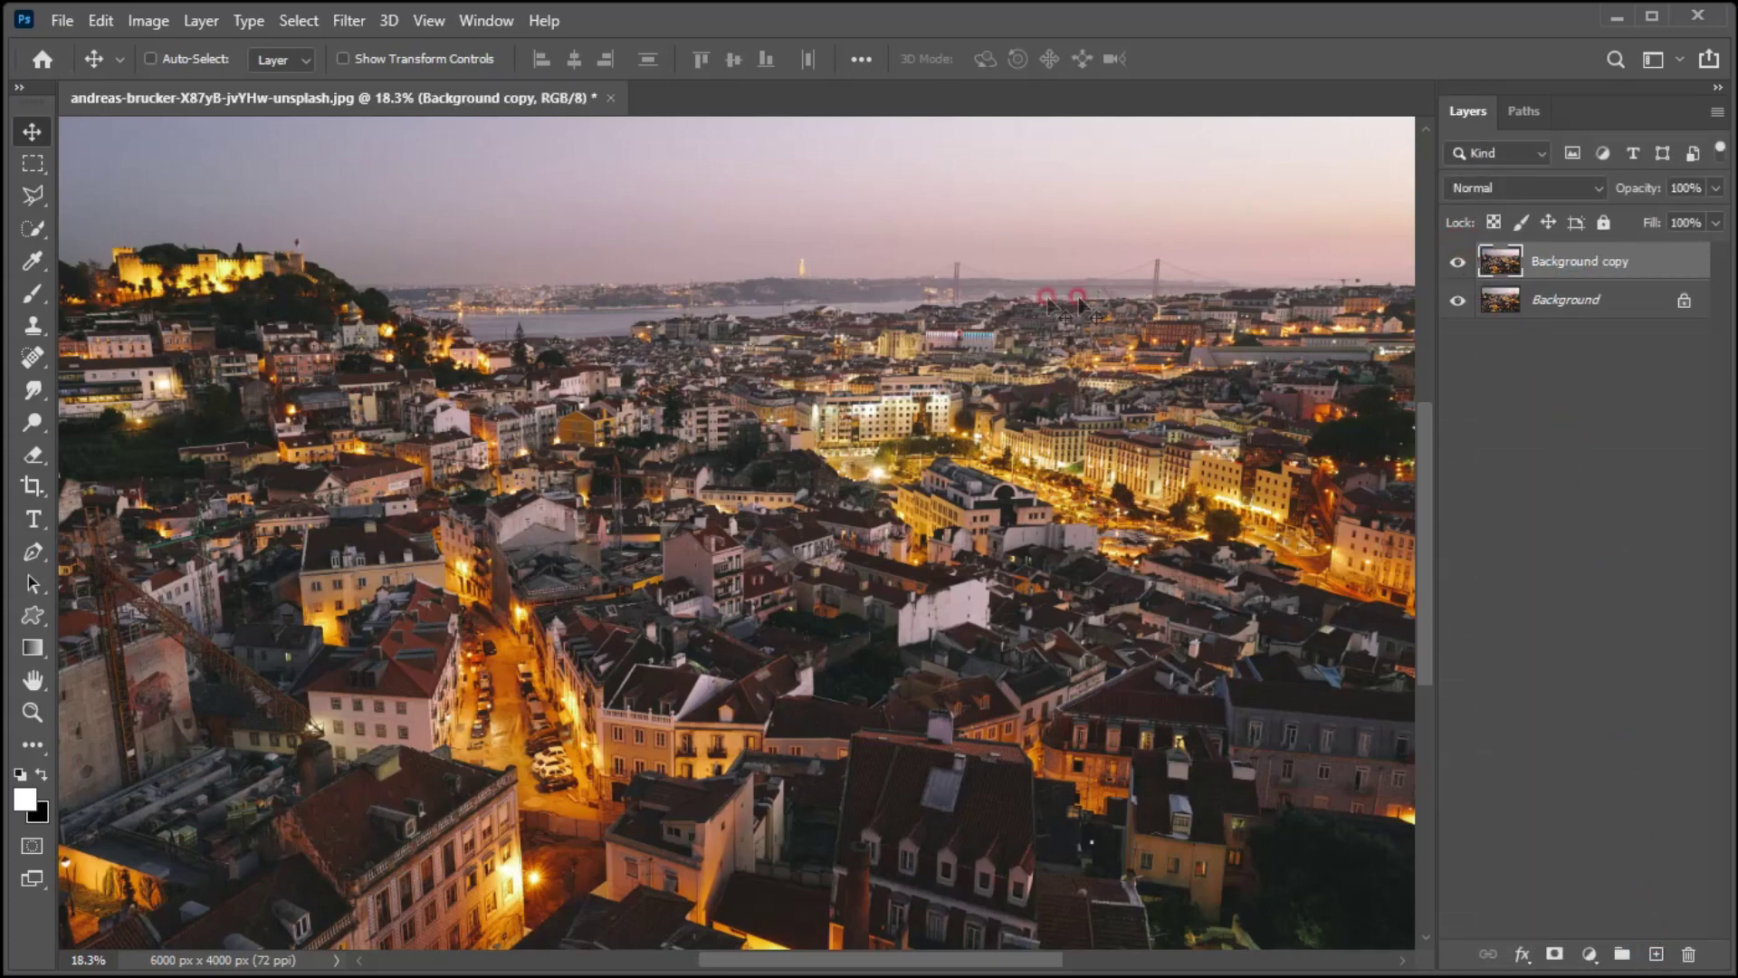
pyautogui.click(148, 20)
pyautogui.moveTo(188, 84)
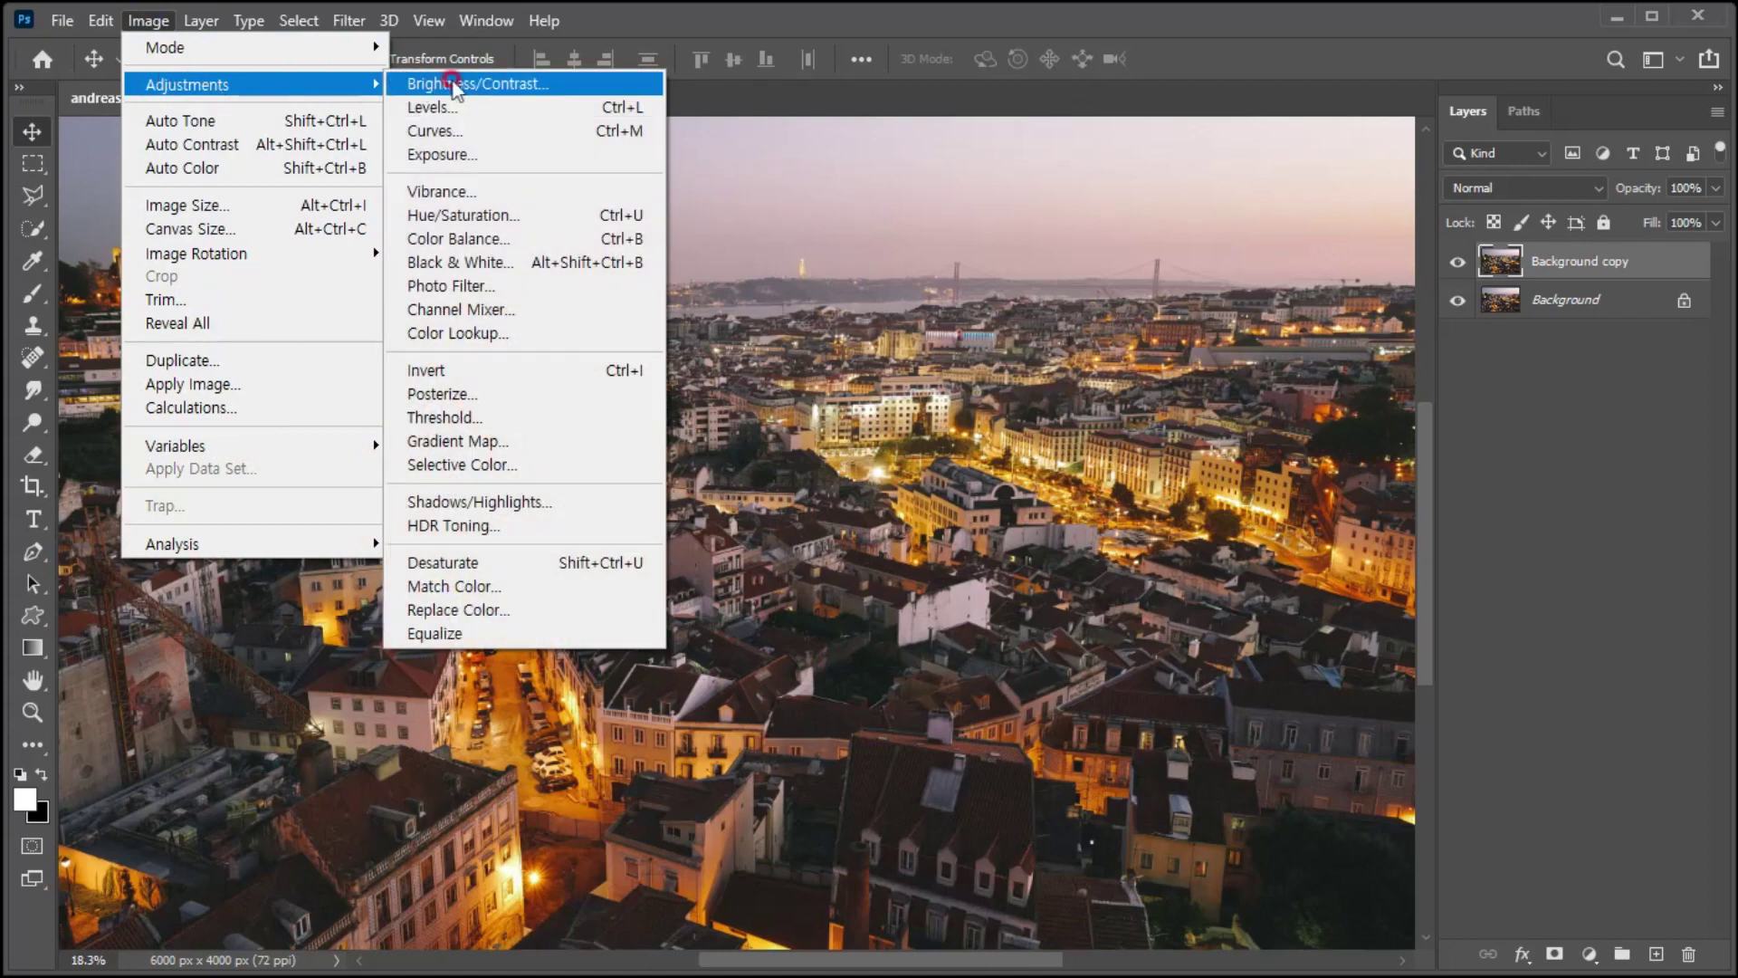
# Apply Shadows/Highlights to Background copy: amounts and tones 100, radii 2500 px, colour and midtone +100.
pyautogui.click(477, 505)
pyautogui.moveTo(1106, 194); pyautogui.dragTo(1169, 229)
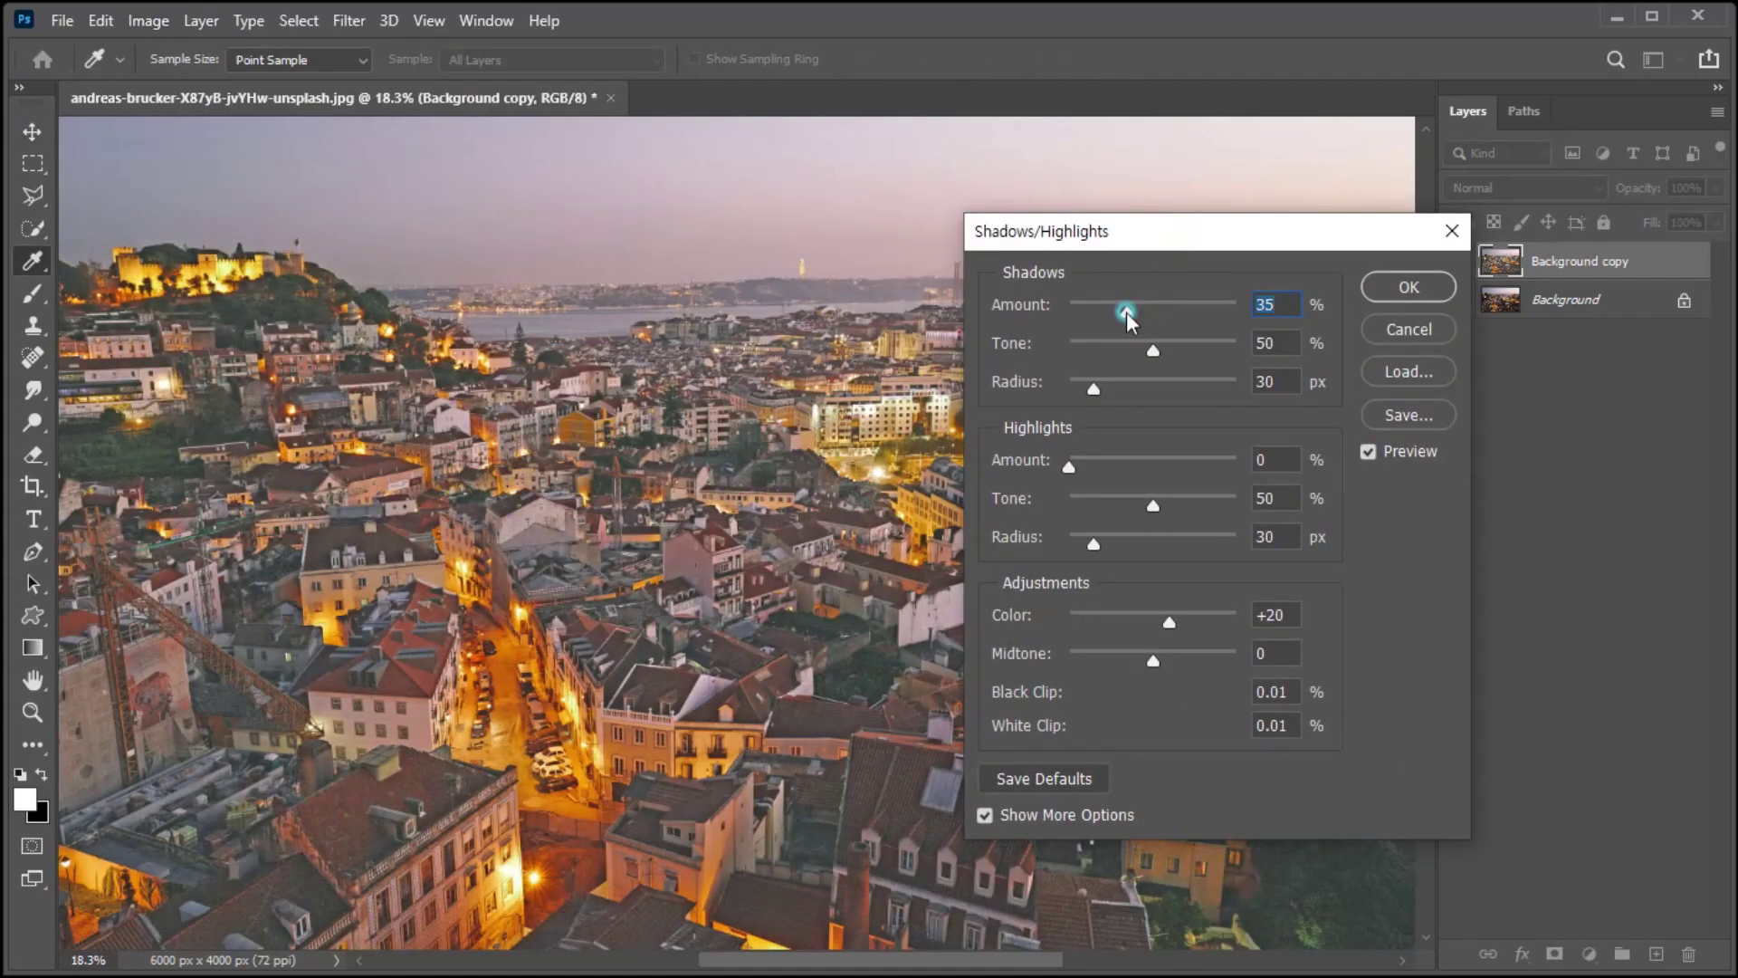
pyautogui.moveTo(1127, 312); pyautogui.dragTo(1240, 312)
pyautogui.moveTo(1153, 350); pyautogui.dragTo(1252, 350)
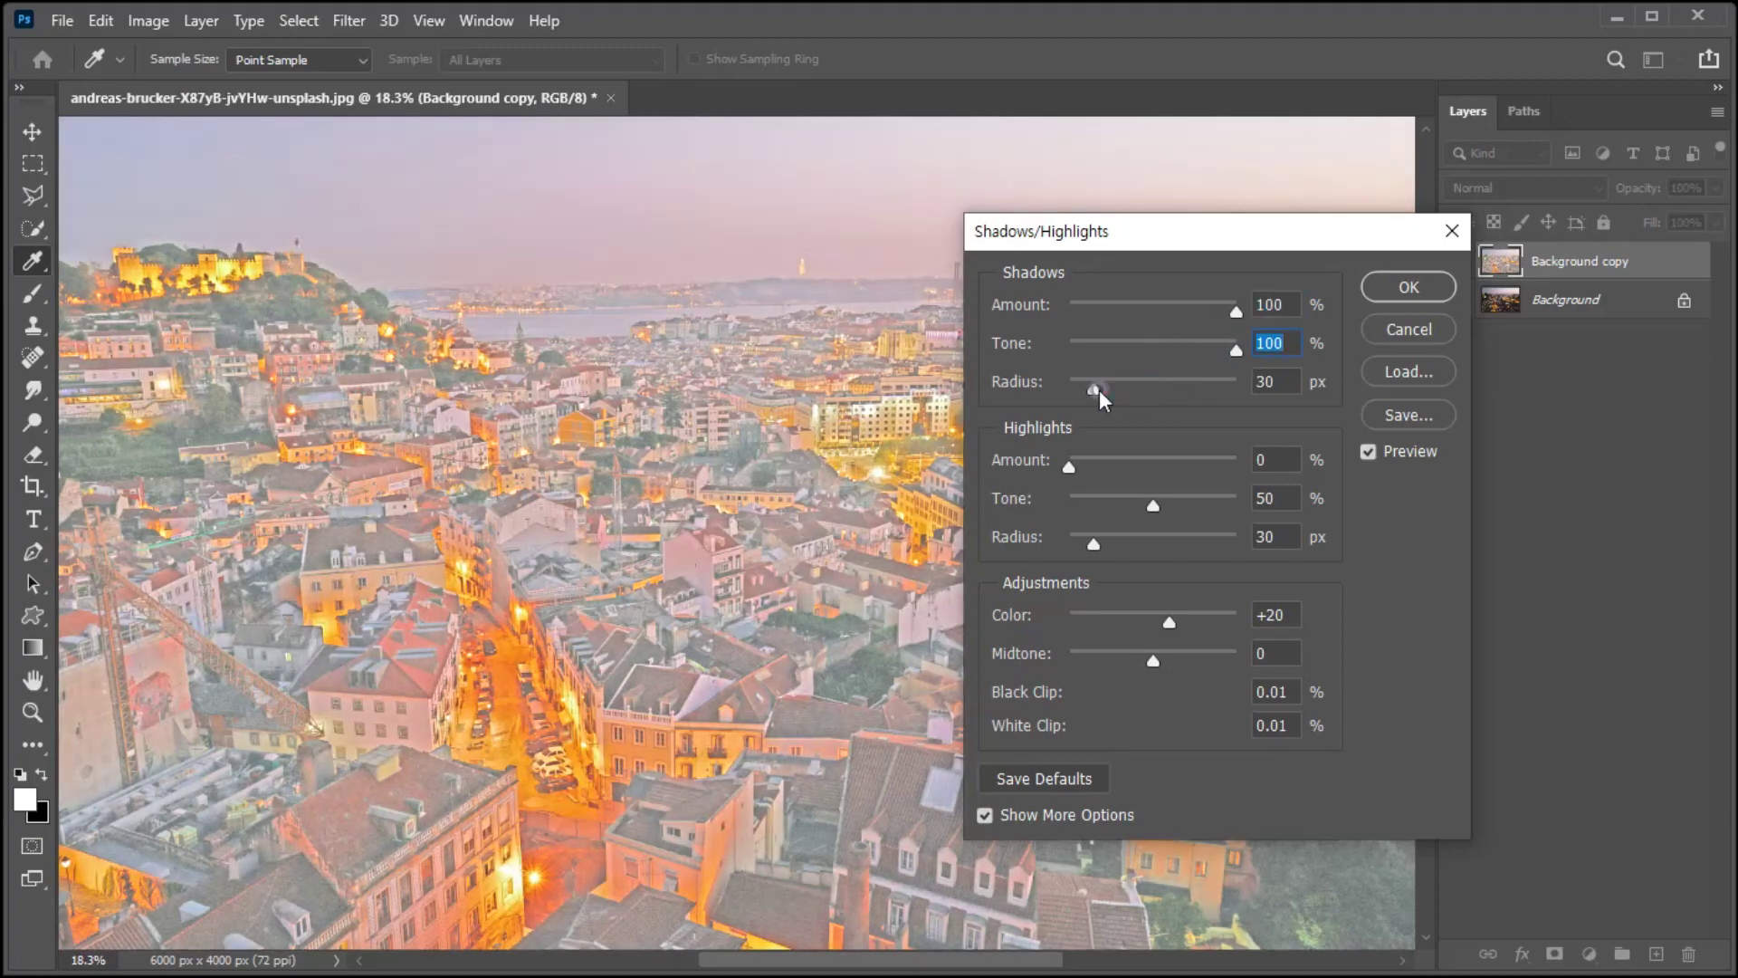
pyautogui.moveTo(1099, 389); pyautogui.dragTo(1240, 389)
pyautogui.moveTo(1072, 470); pyautogui.dragTo(1247, 467)
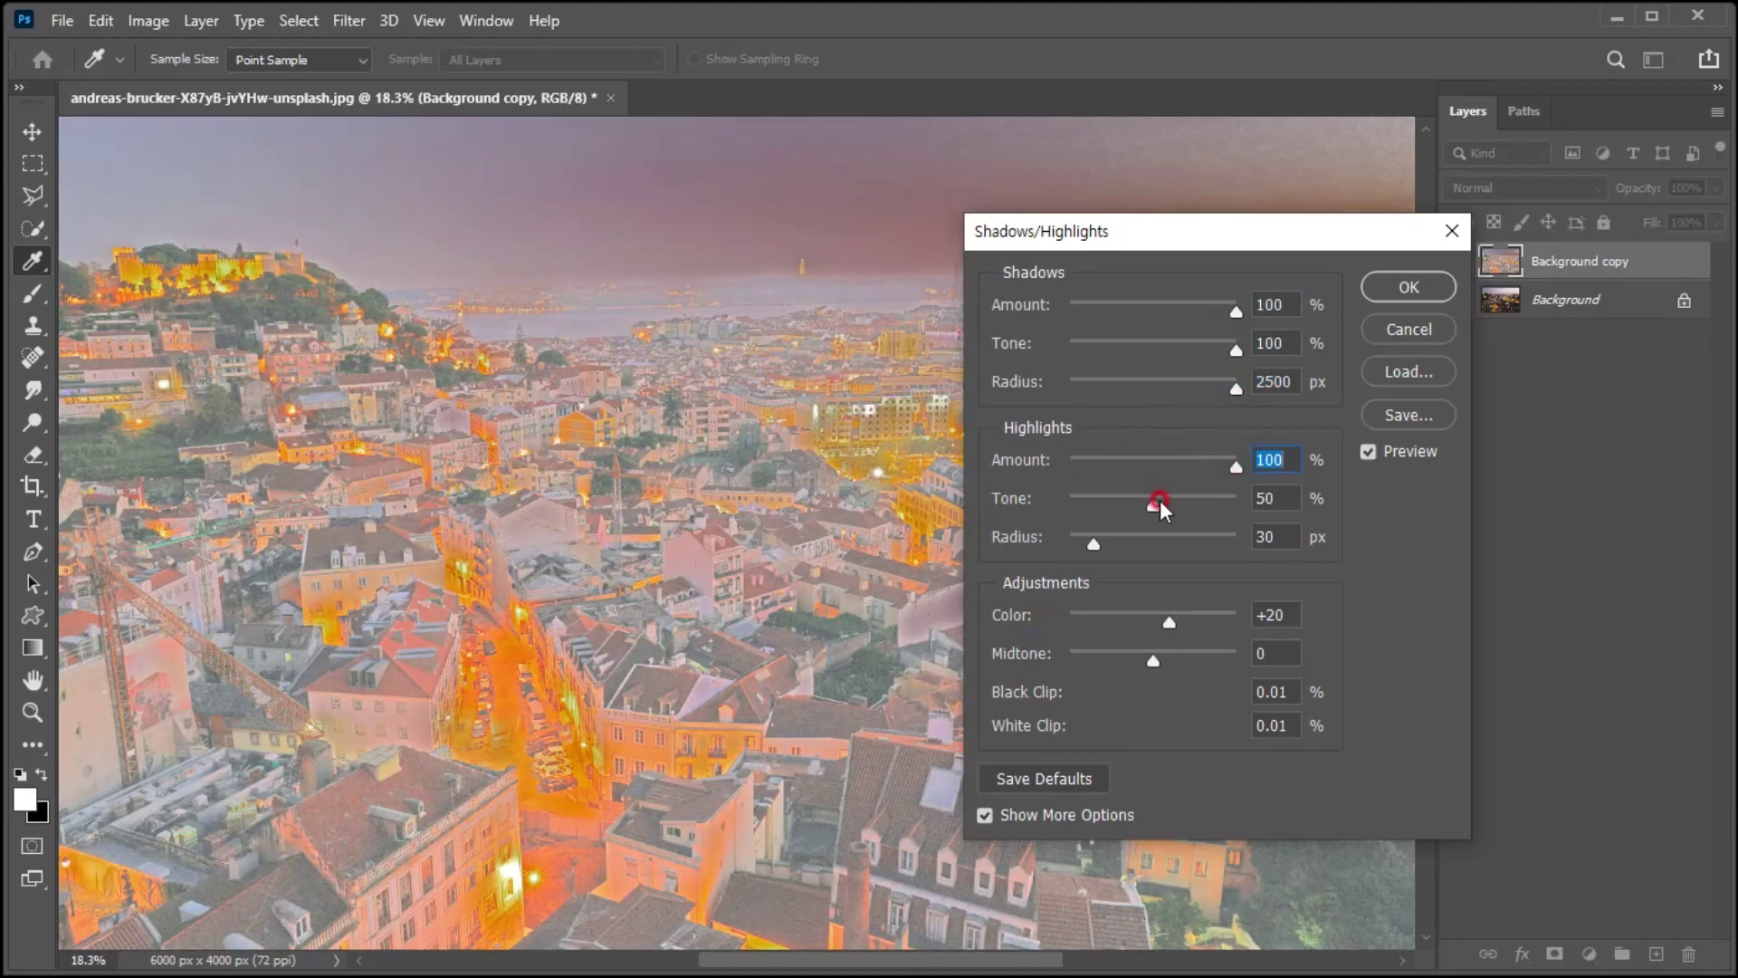
pyautogui.moveTo(1156, 503); pyautogui.dragTo(1242, 500)
pyautogui.moveTo(1094, 543); pyautogui.dragTo(1242, 543)
pyautogui.moveTo(1185, 616); pyautogui.dragTo(1228, 623)
pyautogui.moveTo(1148, 670); pyautogui.dragTo(1241, 659)
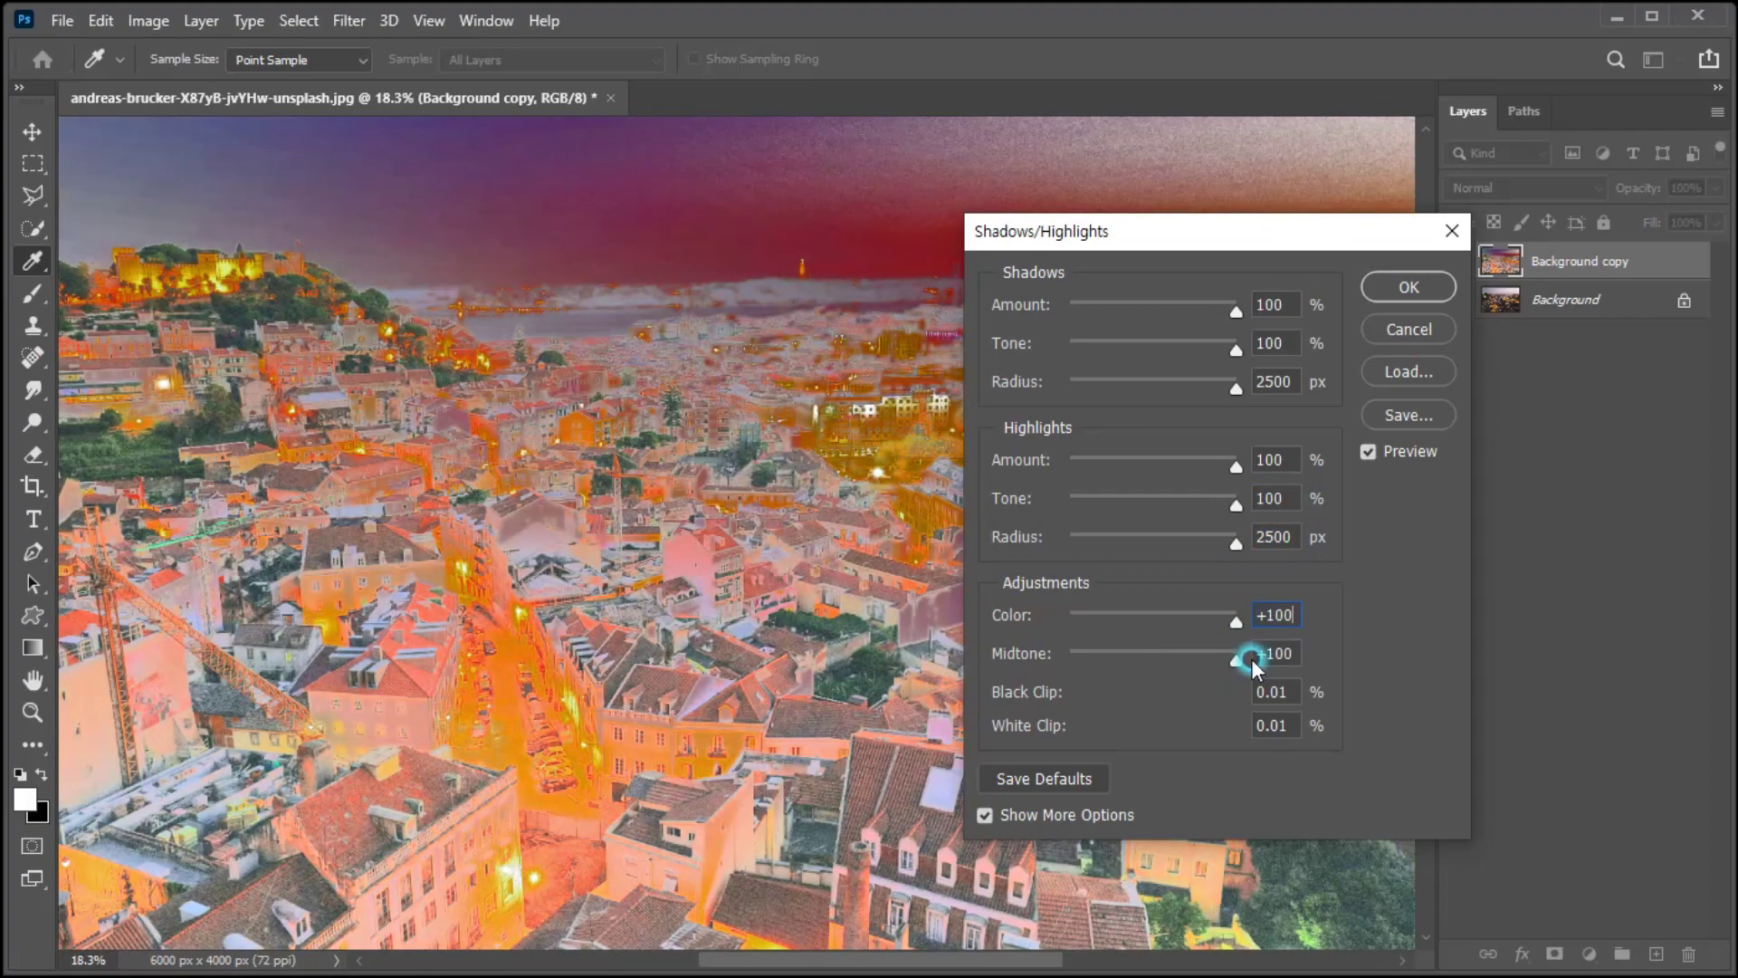
pyautogui.click(1401, 288)
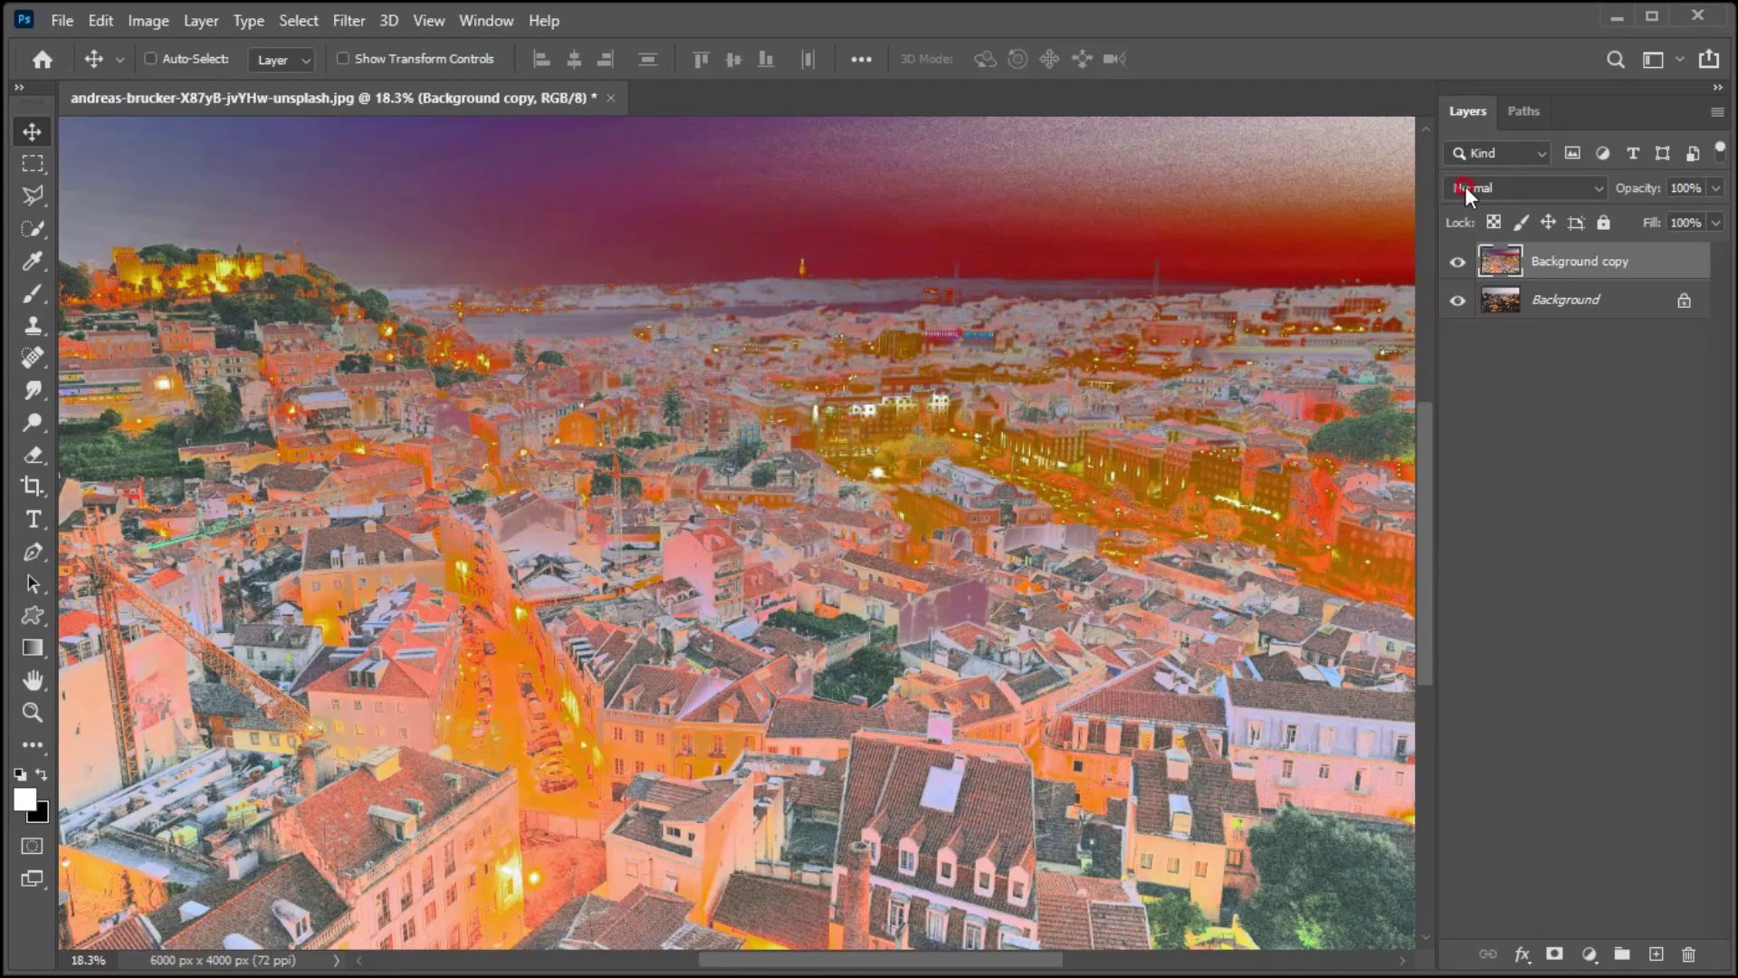
# Set Background copy's blend mode to Soft Light.
pyautogui.moveTo(1465, 187); pyautogui.dragTo(1474, 507)
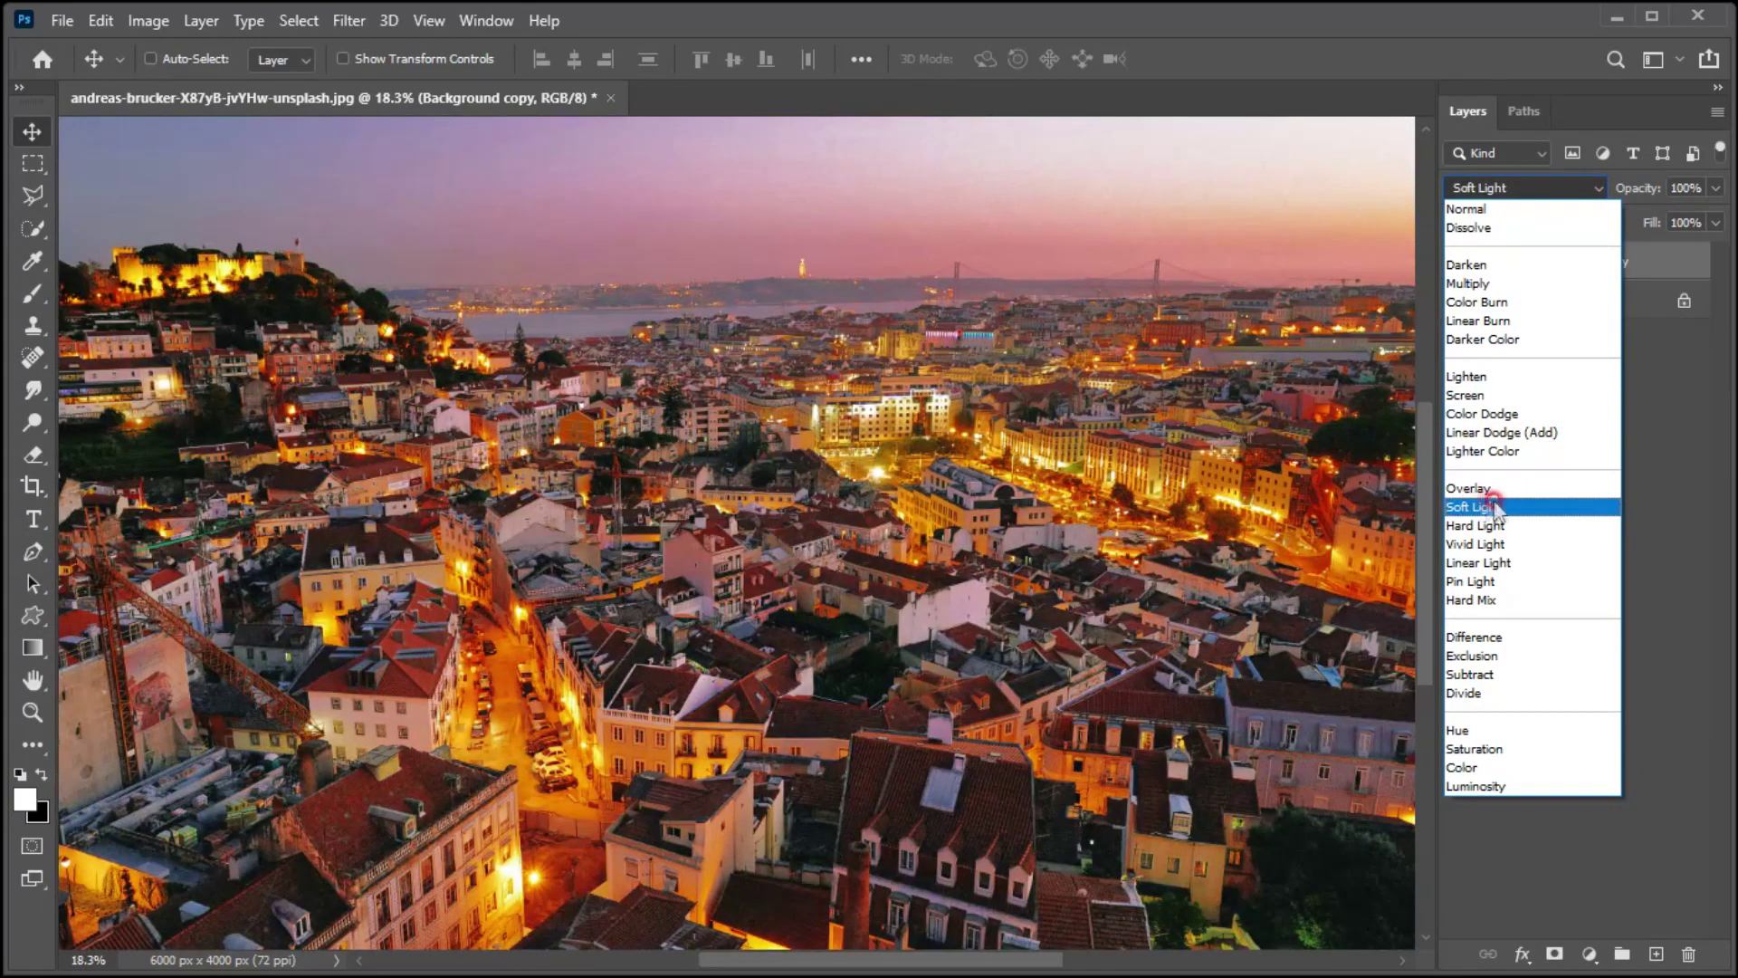
pyautogui.click(1485, 507)
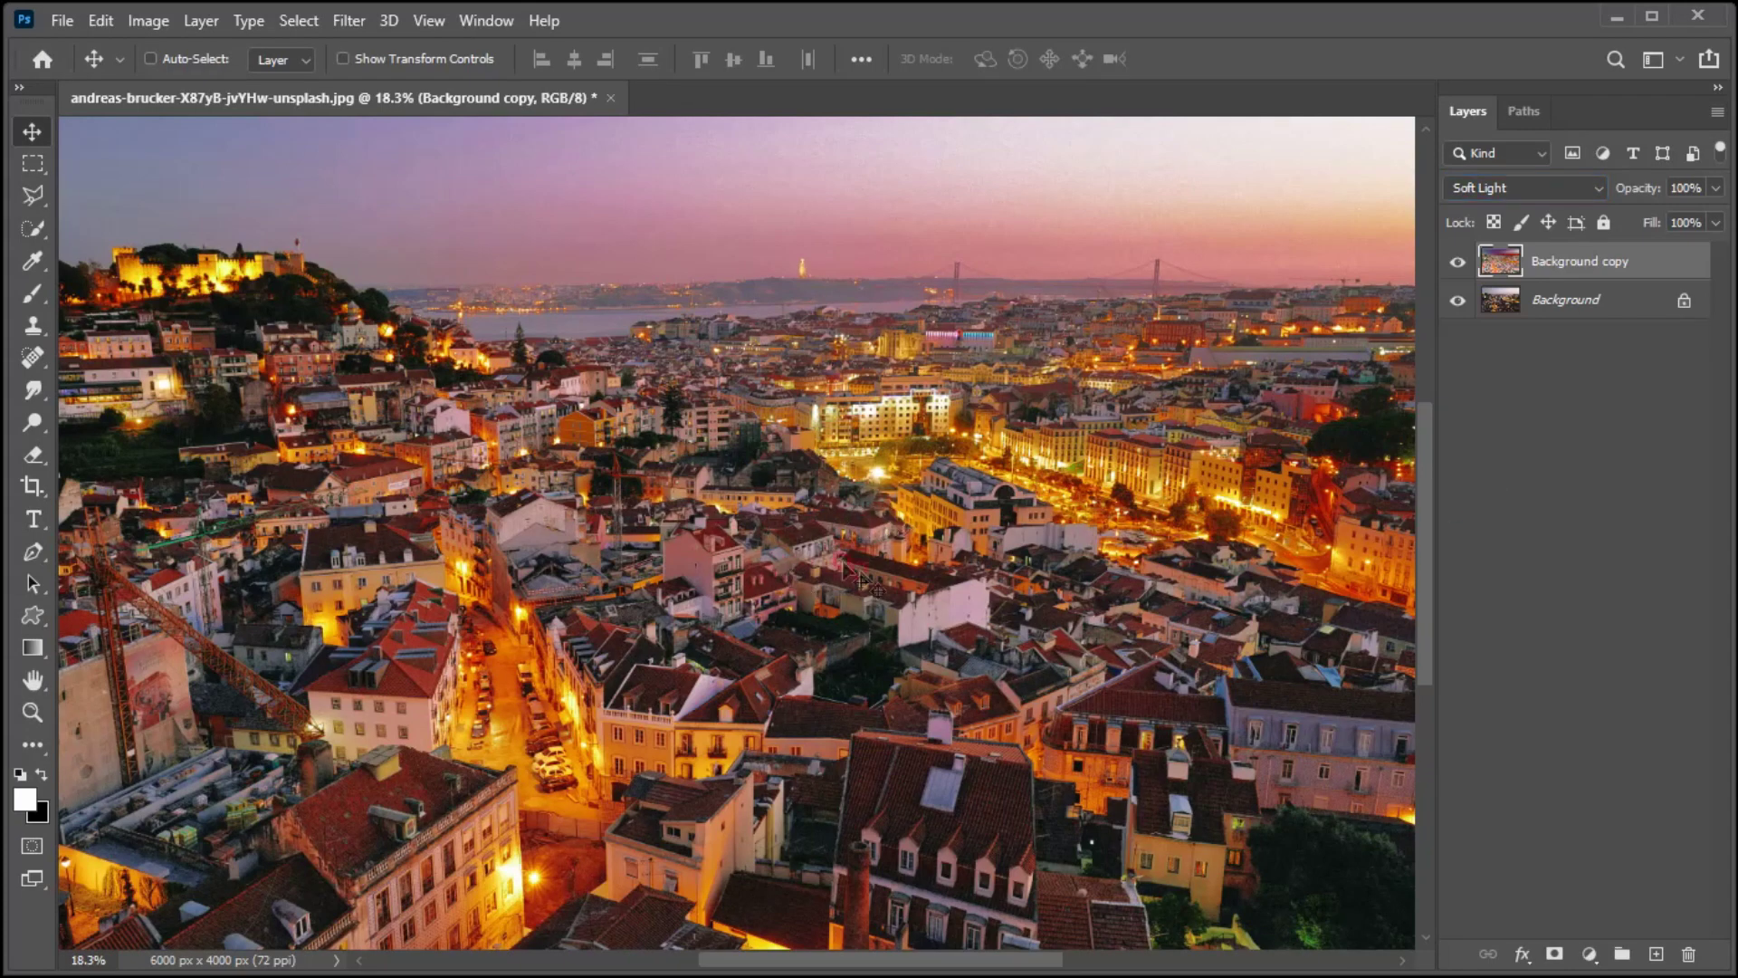
pyautogui.click(1590, 954)
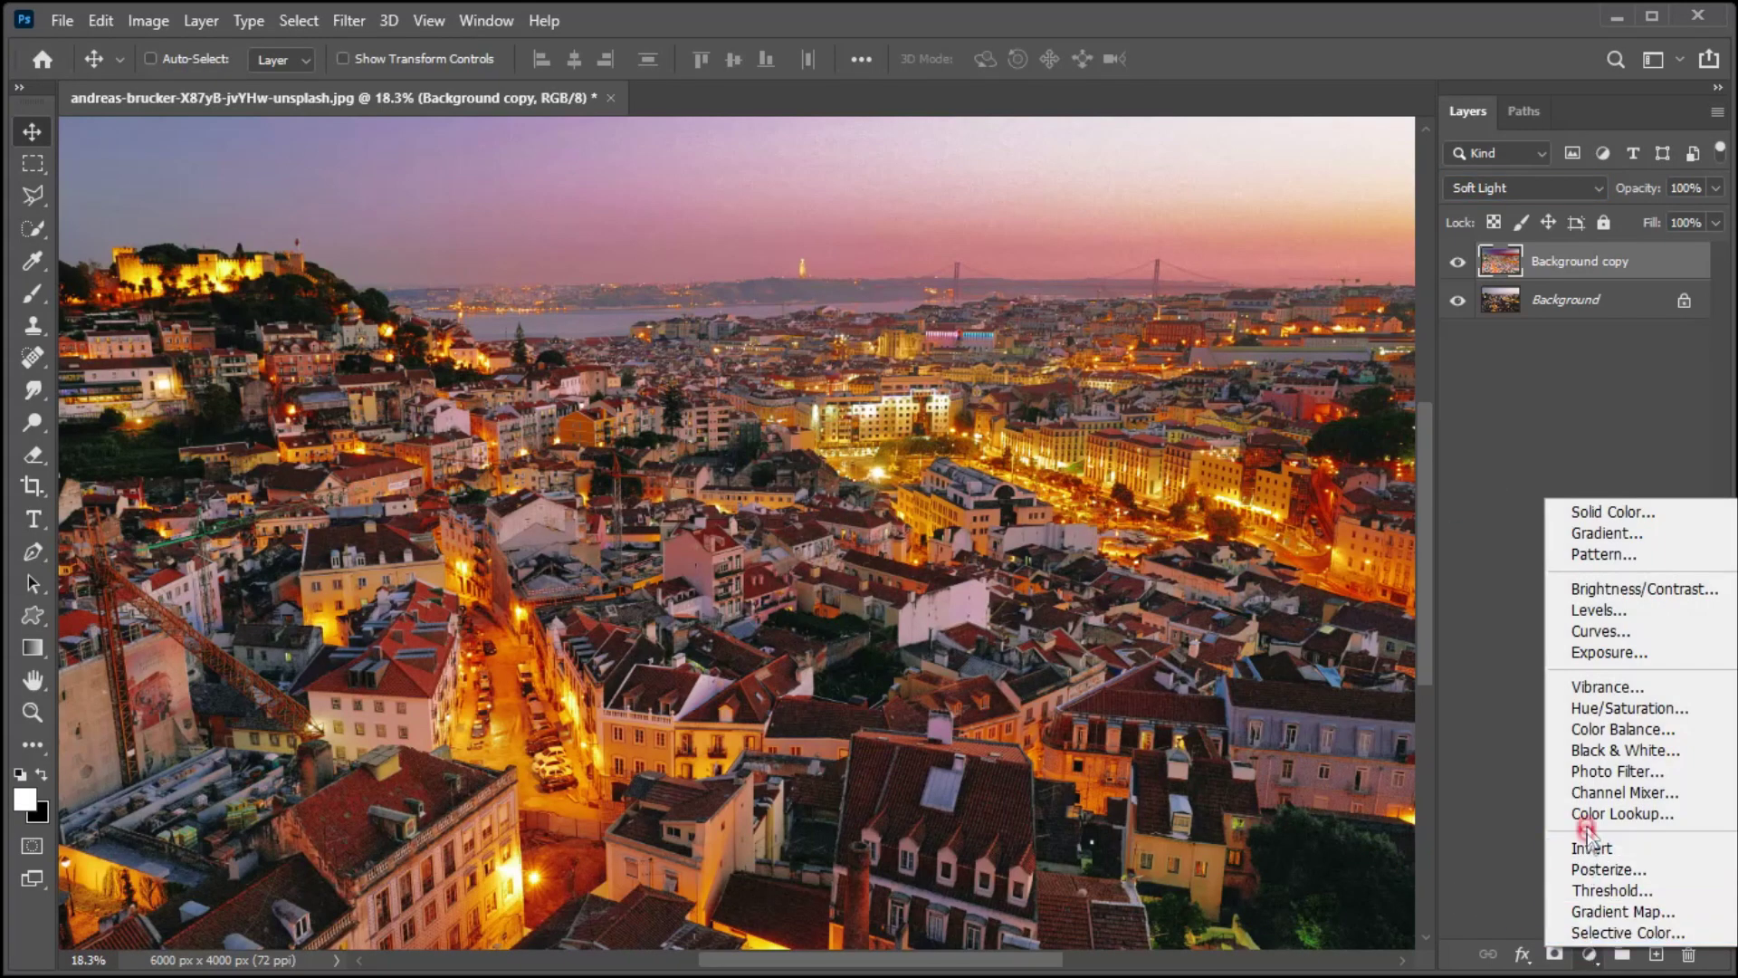
# Add a Brightness/Contrast layer at brightness 25 and contrast -9, then view only the original Background.
pyautogui.click(1600, 590)
pyautogui.moveTo(1351, 431)
pyautogui.mouseDown()
pyautogui.moveTo(1383, 427)
pyautogui.moveTo(1314, 477)
pyautogui.mouseUp()
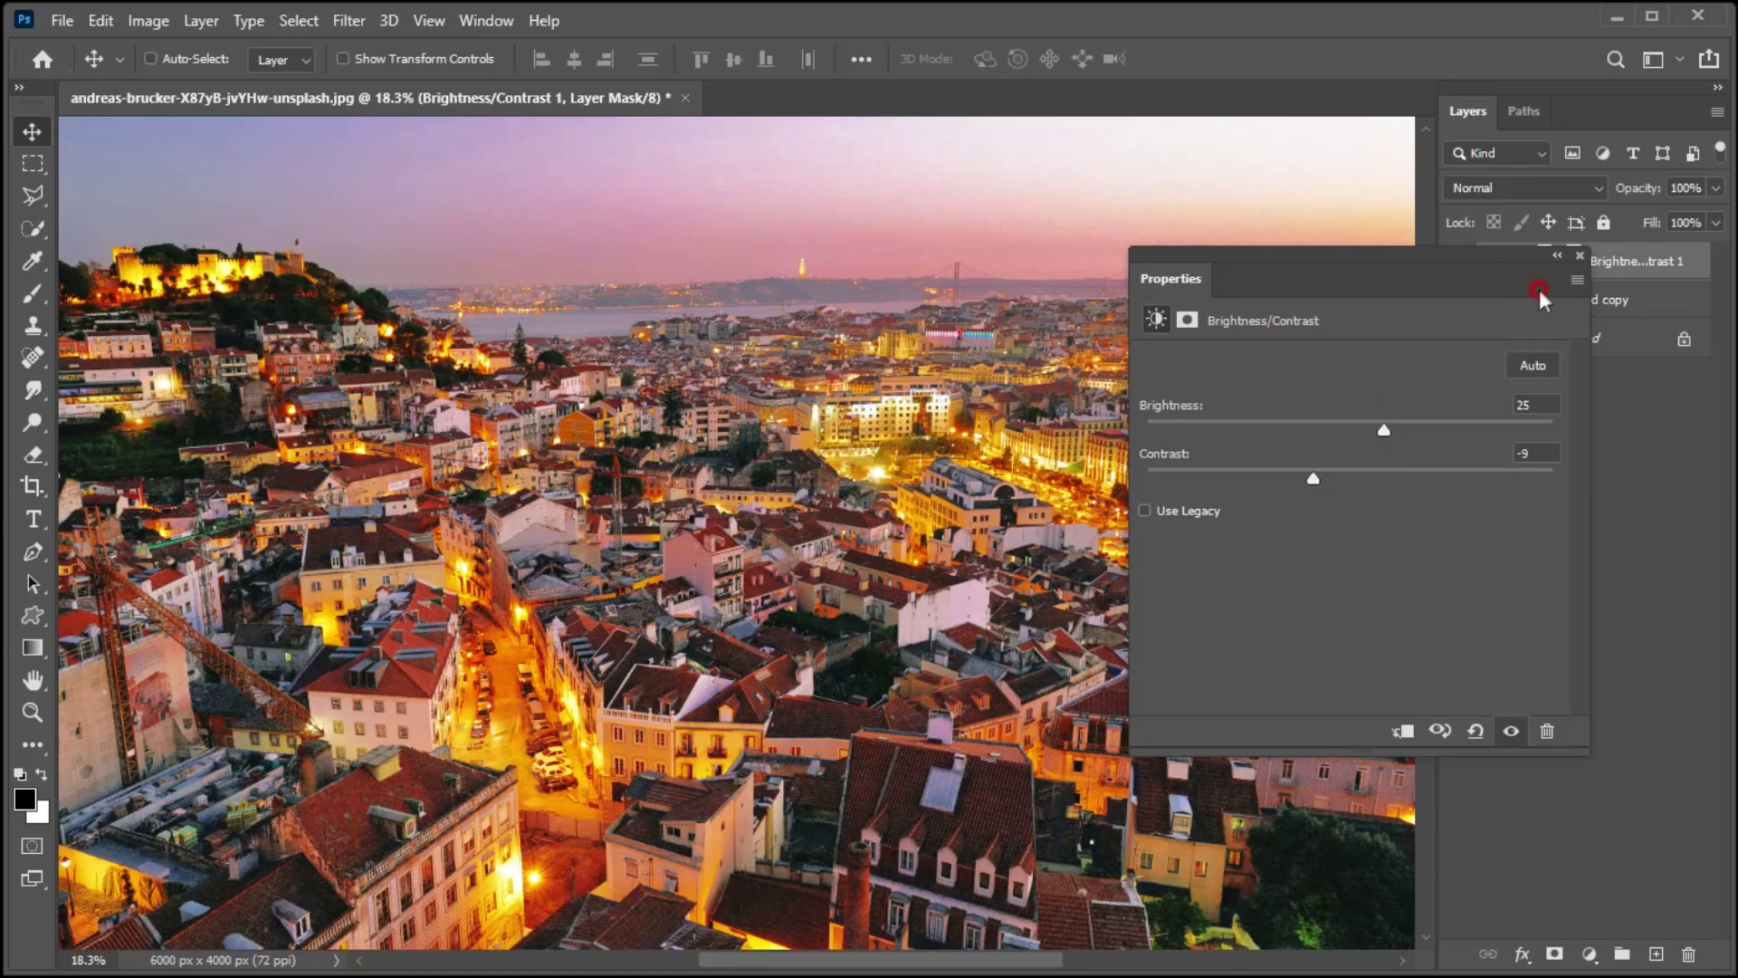
pyautogui.click(1580, 258)
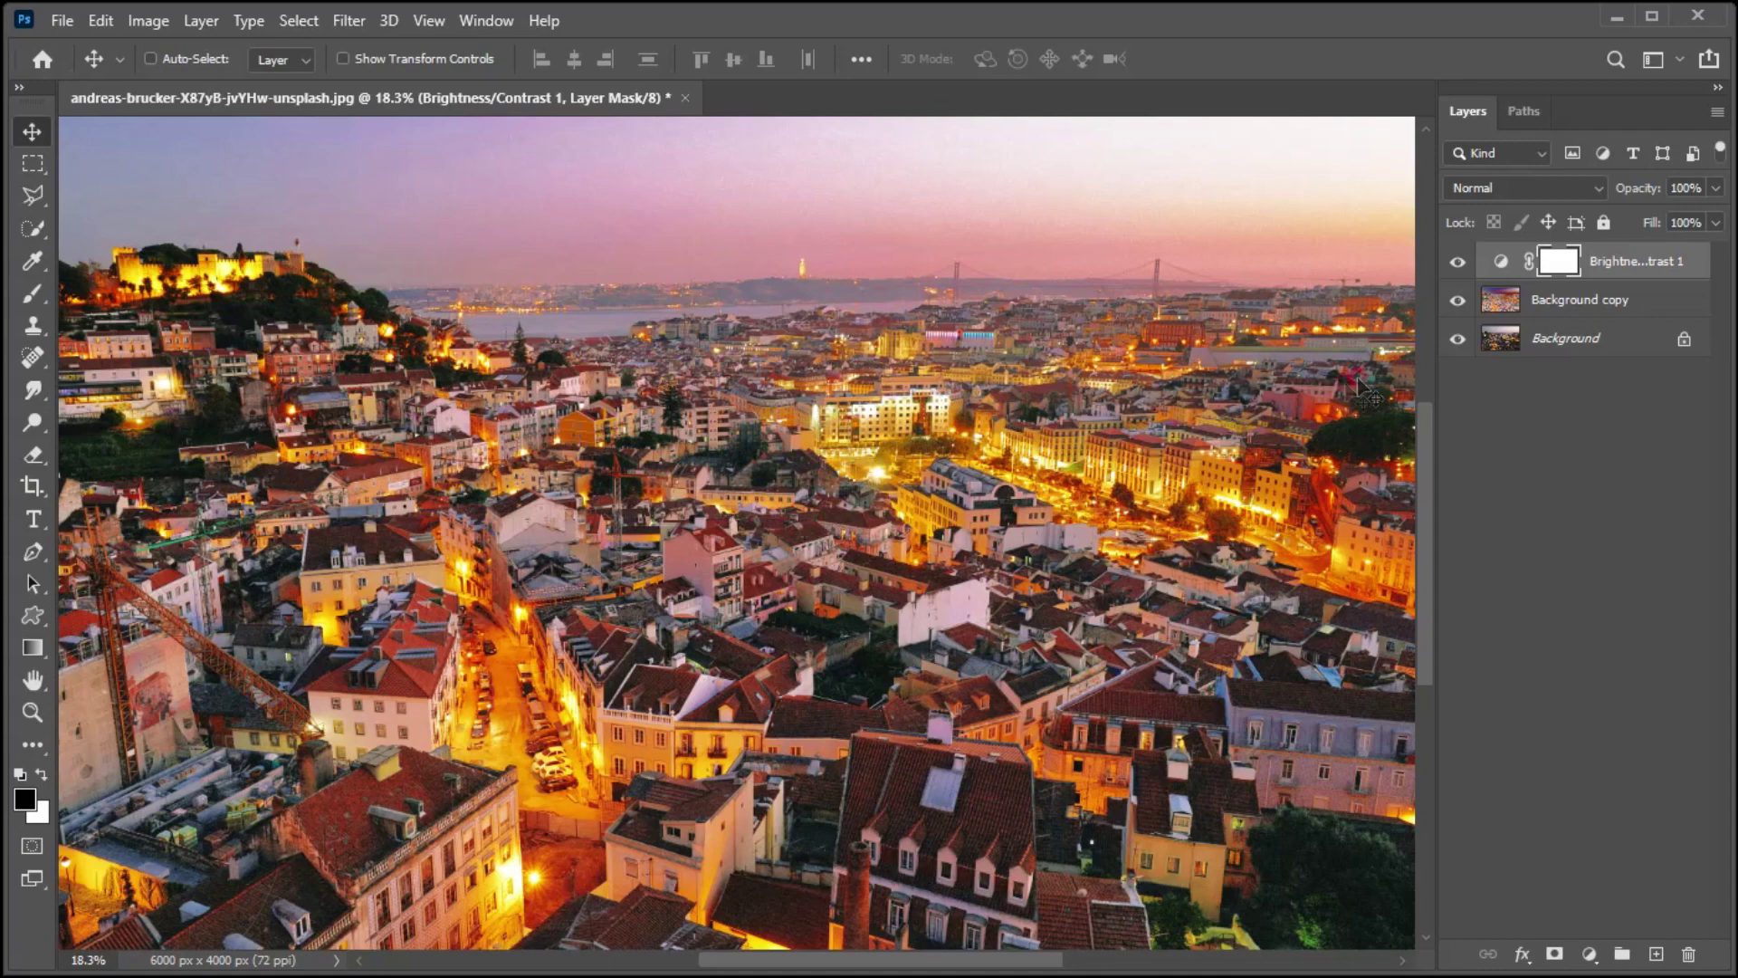
pyautogui.keyDown('alt'); pyautogui.click(1456, 338); pyautogui.keyUp('alt')
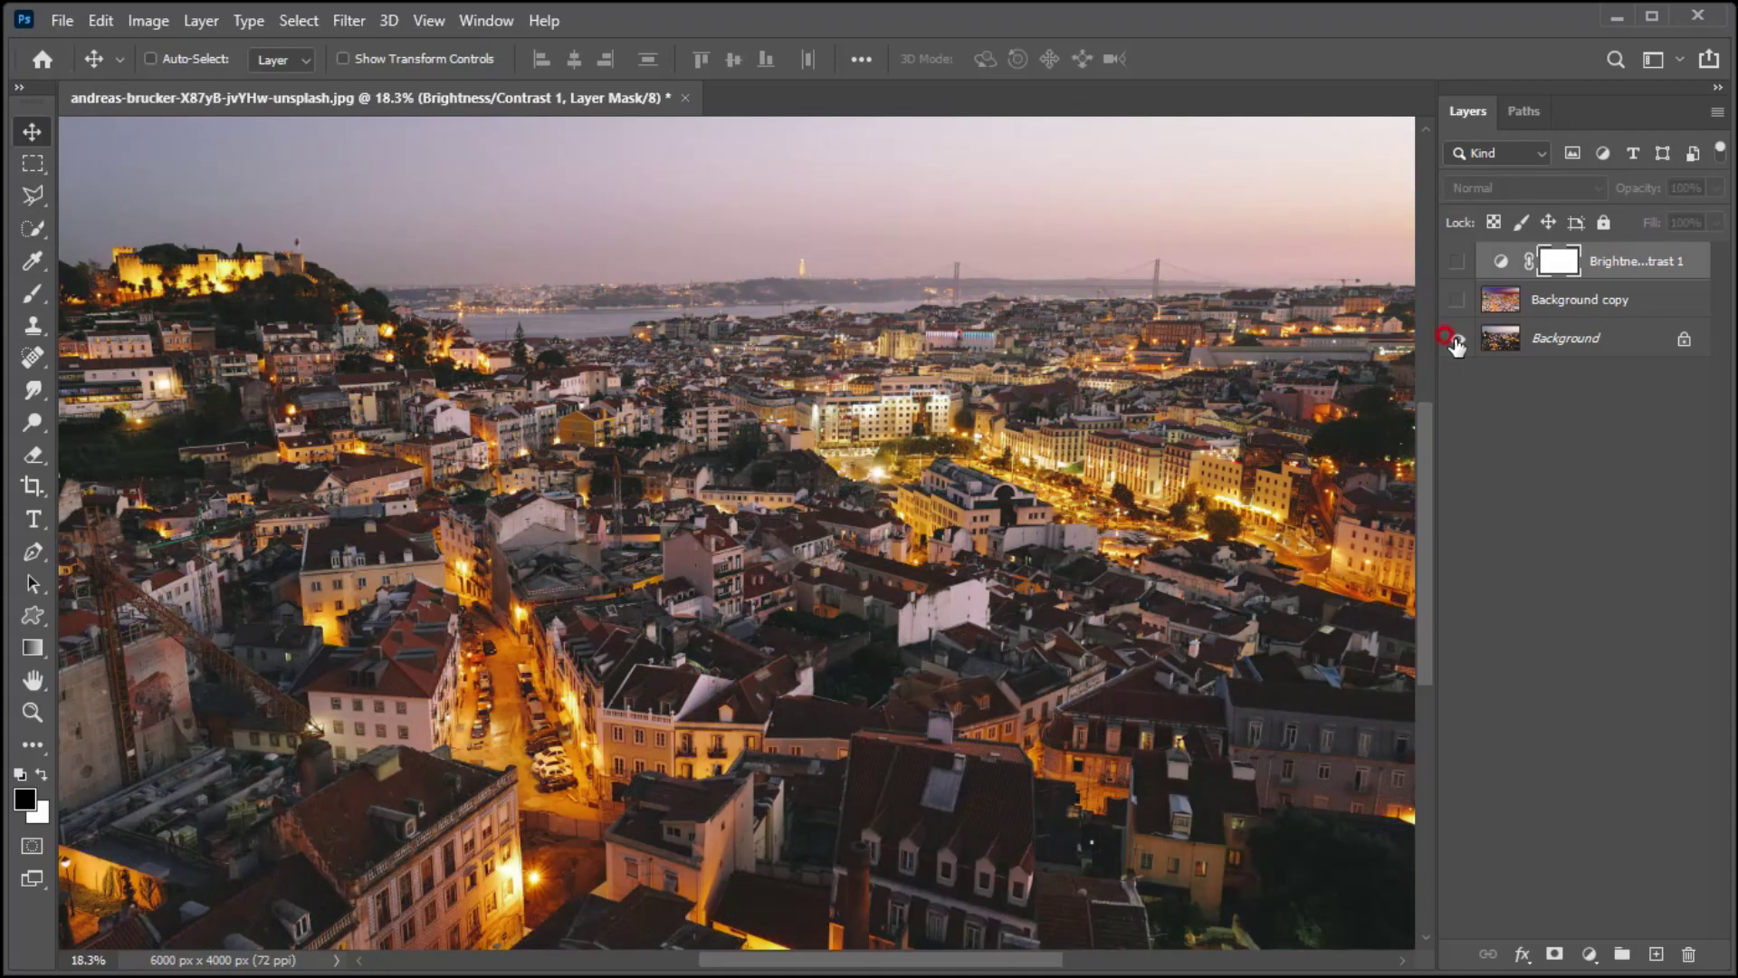
pyautogui.keyDown('alt'); pyautogui.click(1455, 340); pyautogui.keyUp('alt')
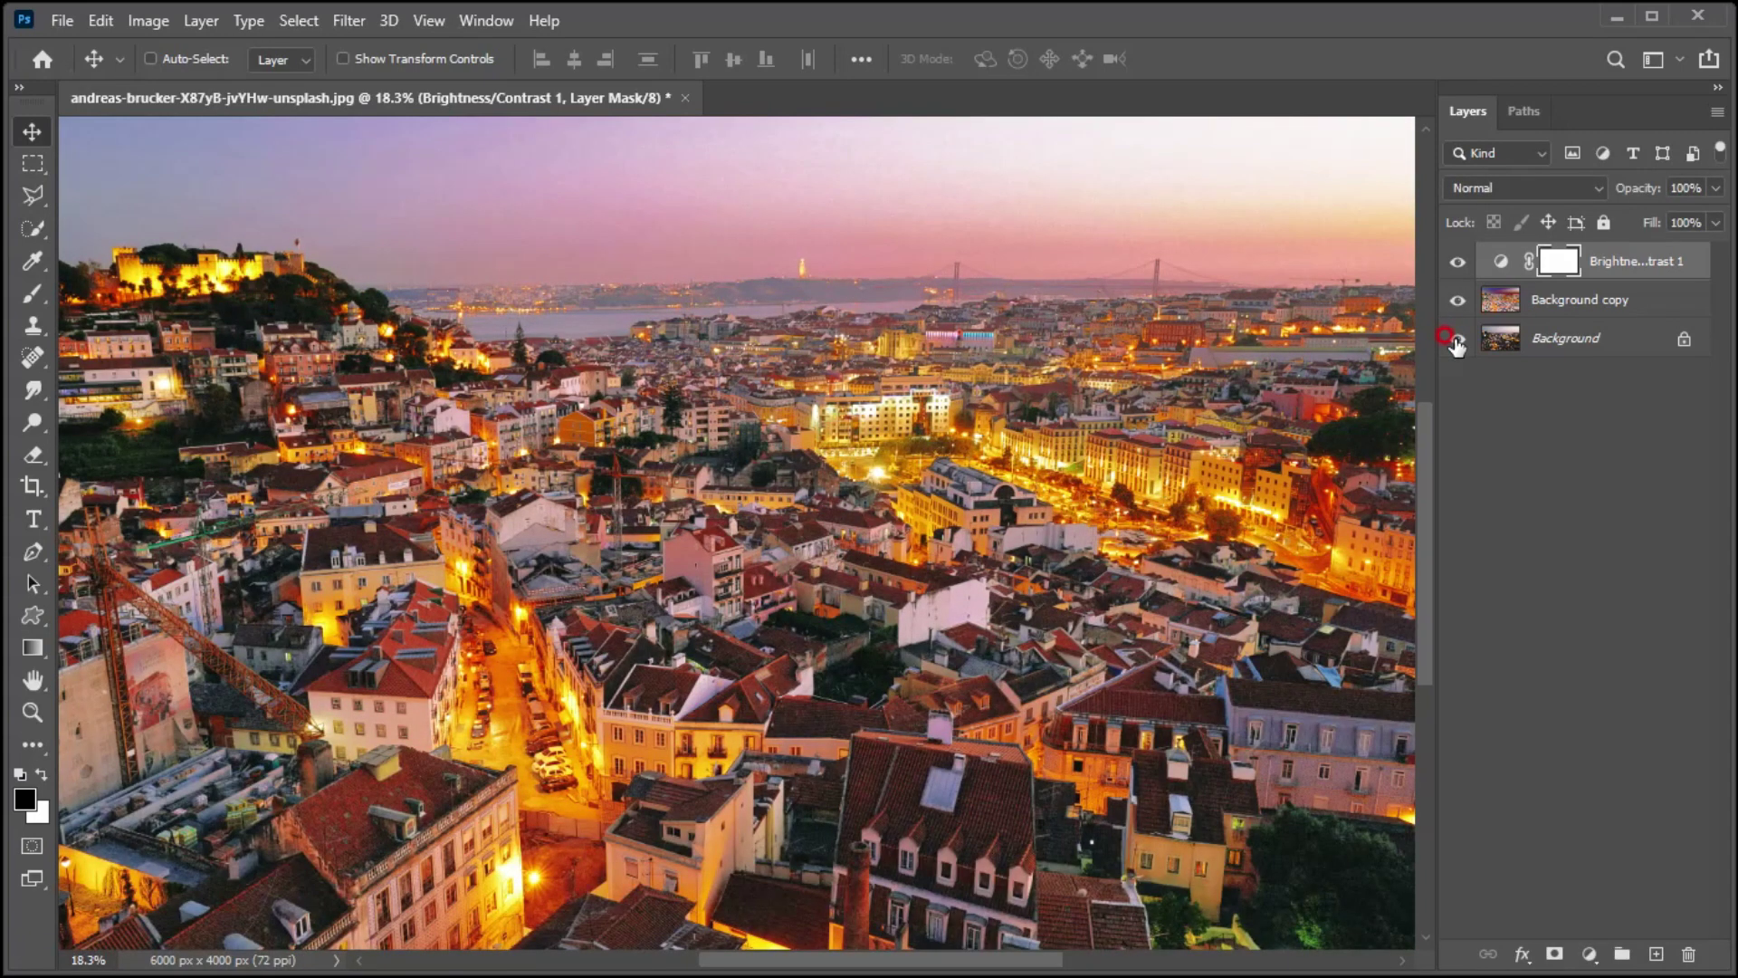
pyautogui.keyDown('alt'); pyautogui.click(1455, 340); pyautogui.keyUp('alt')
pyautogui.keyDown('alt'); pyautogui.click(1455, 339); pyautogui.keyUp('alt')
pyautogui.keyDown('alt'); pyautogui.click(1455, 339); pyautogui.keyUp('alt')
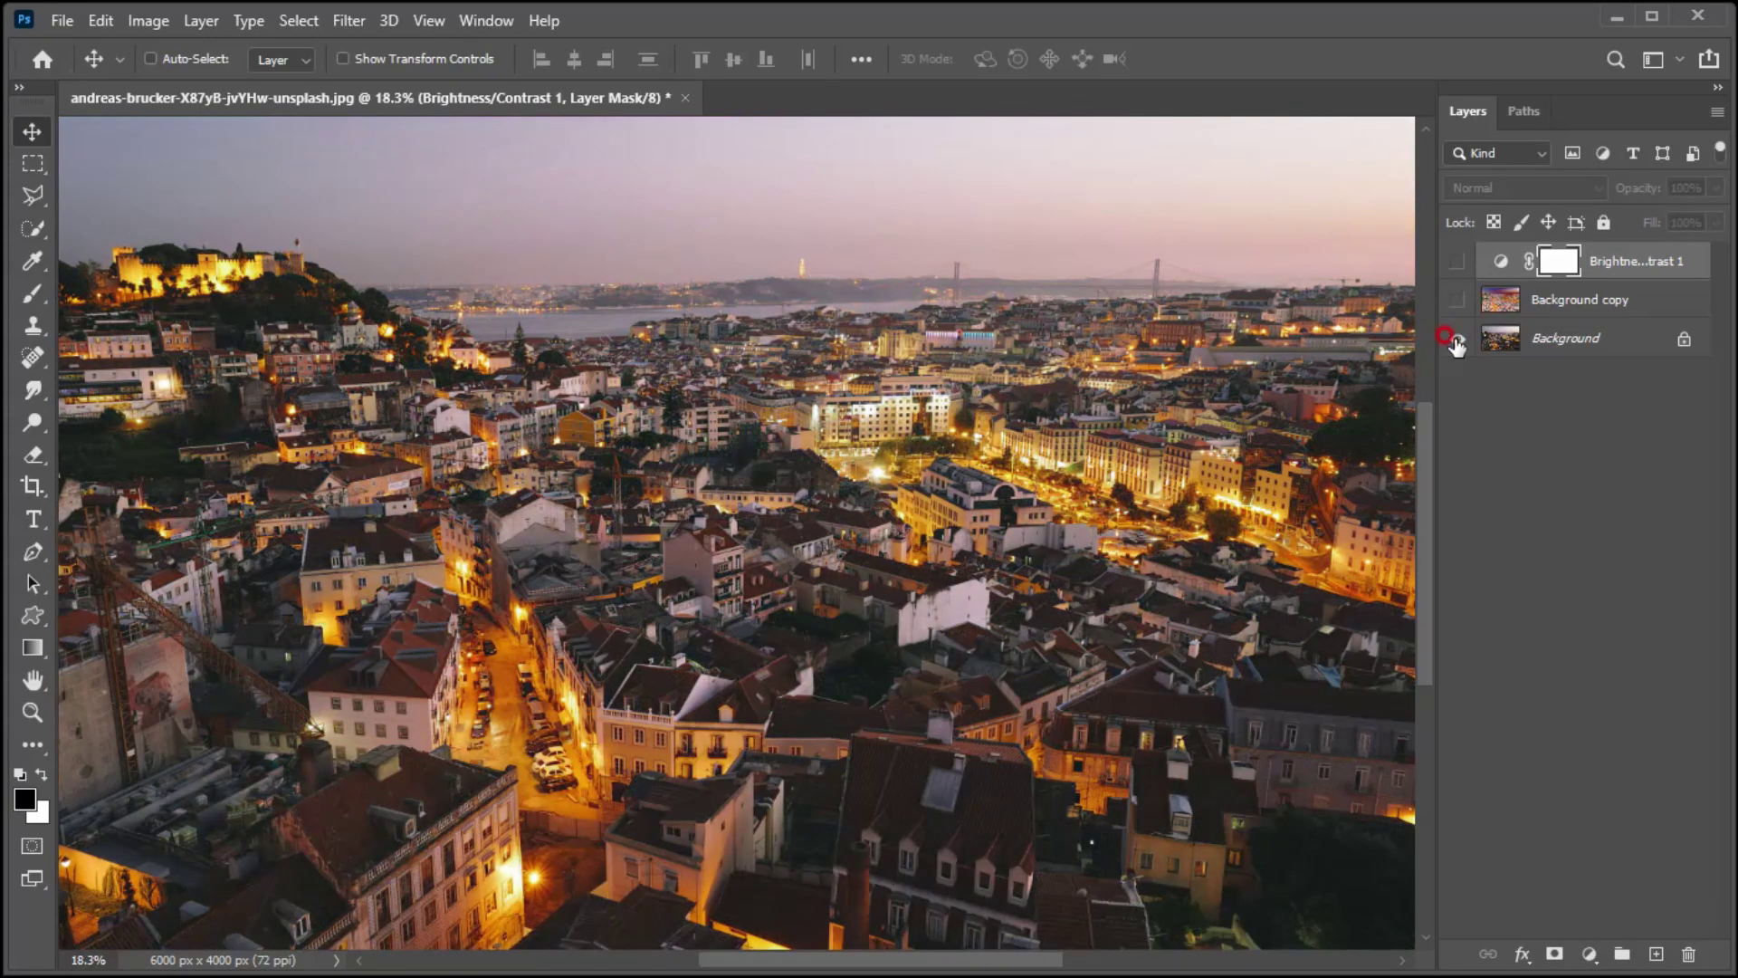
pyautogui.keyDown('alt'); pyautogui.click(1455, 340); pyautogui.keyUp('alt')
pyautogui.keyDown('alt'); pyautogui.click(1455, 339); pyautogui.keyUp('alt')
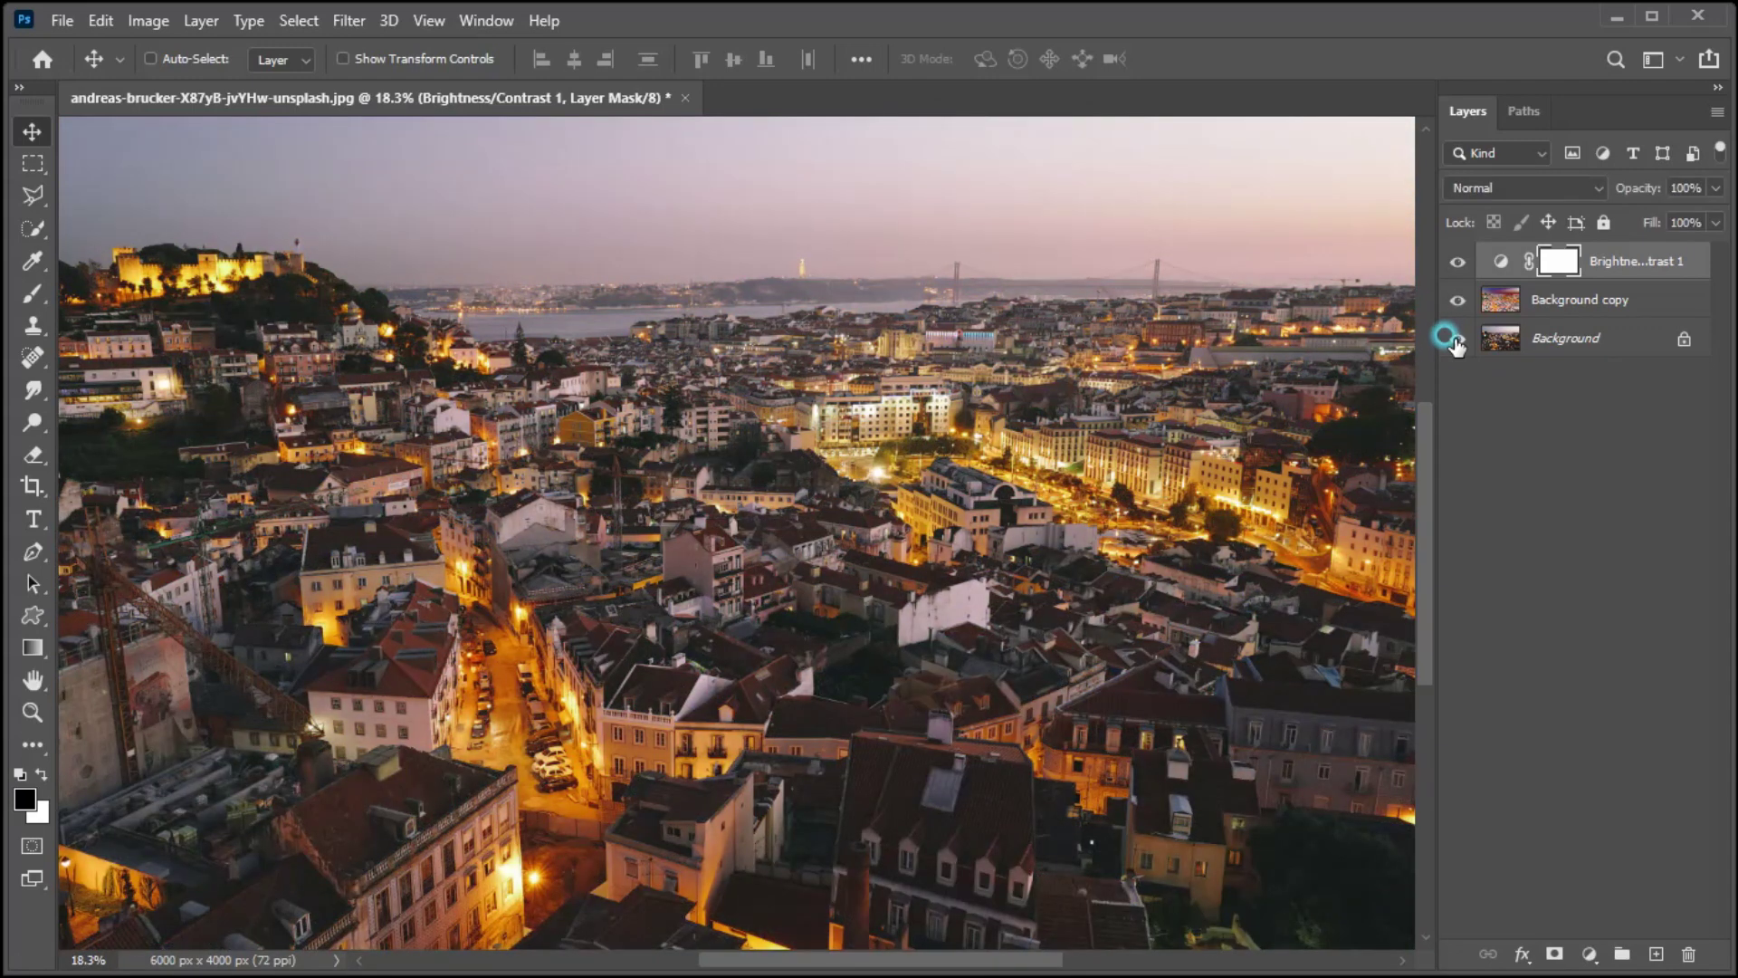
pyautogui.keyDown('alt'); pyautogui.click(1455, 340); pyautogui.keyUp('alt')
pyautogui.keyDown('alt'); pyautogui.click(1455, 339); pyautogui.keyUp('alt')
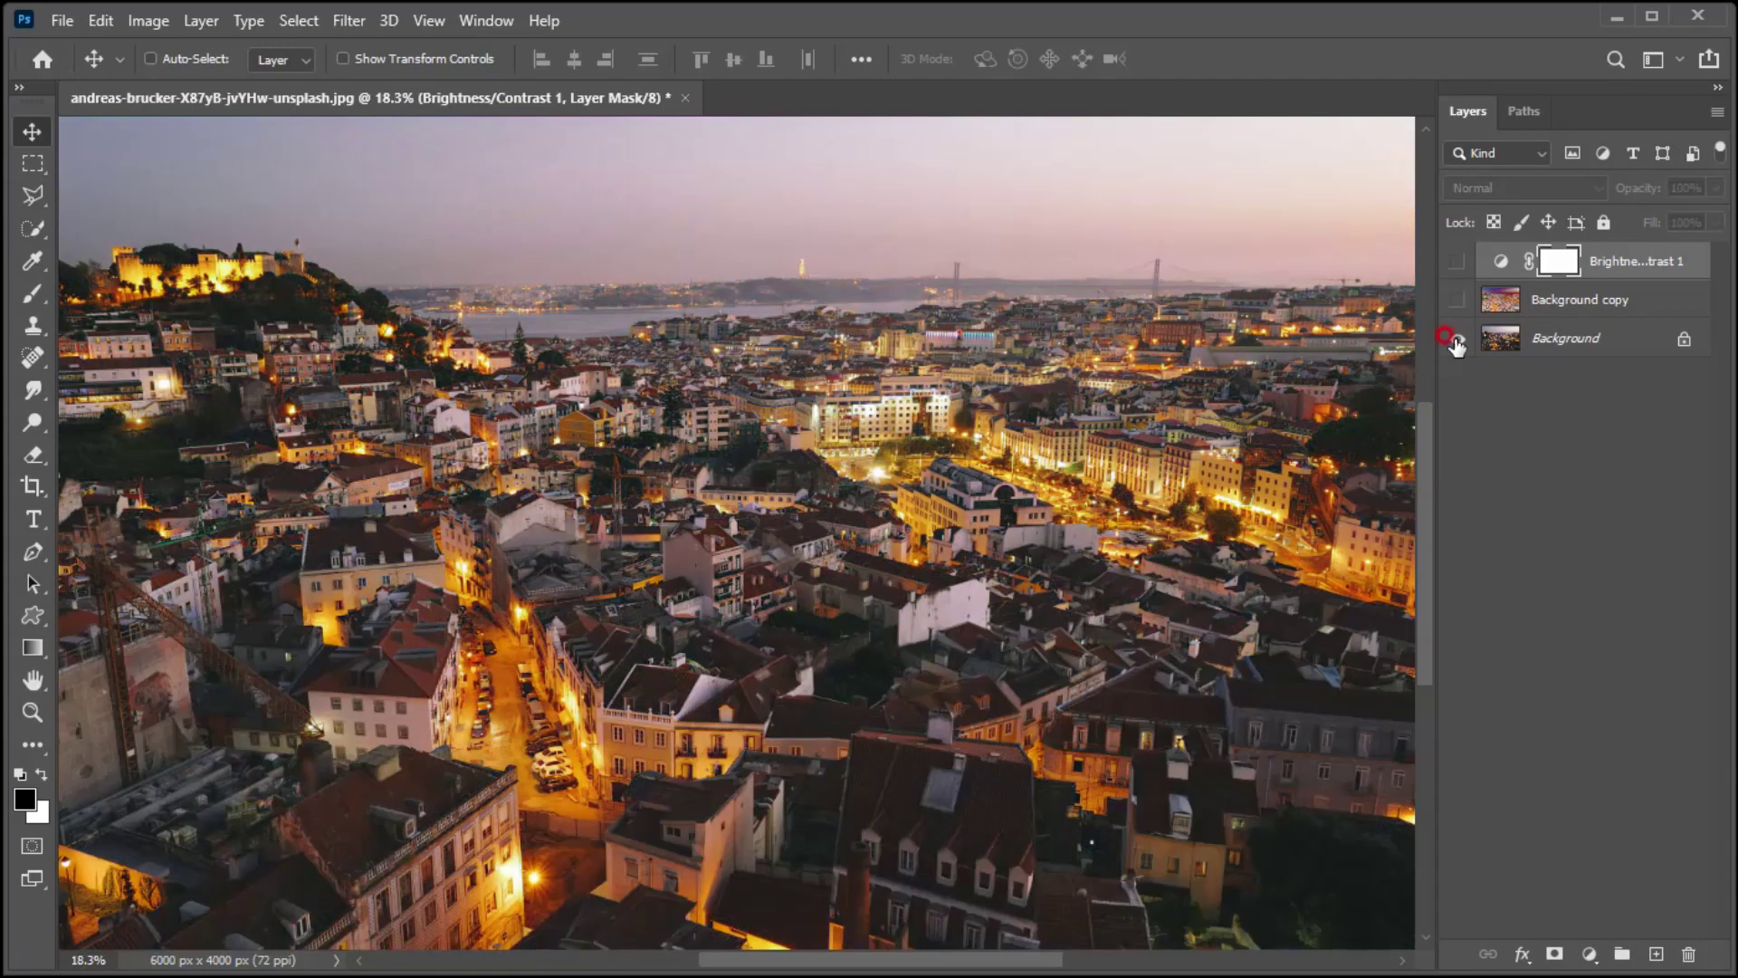
pyautogui.keyDown('alt'); pyautogui.click(1455, 340); pyautogui.keyUp('alt')
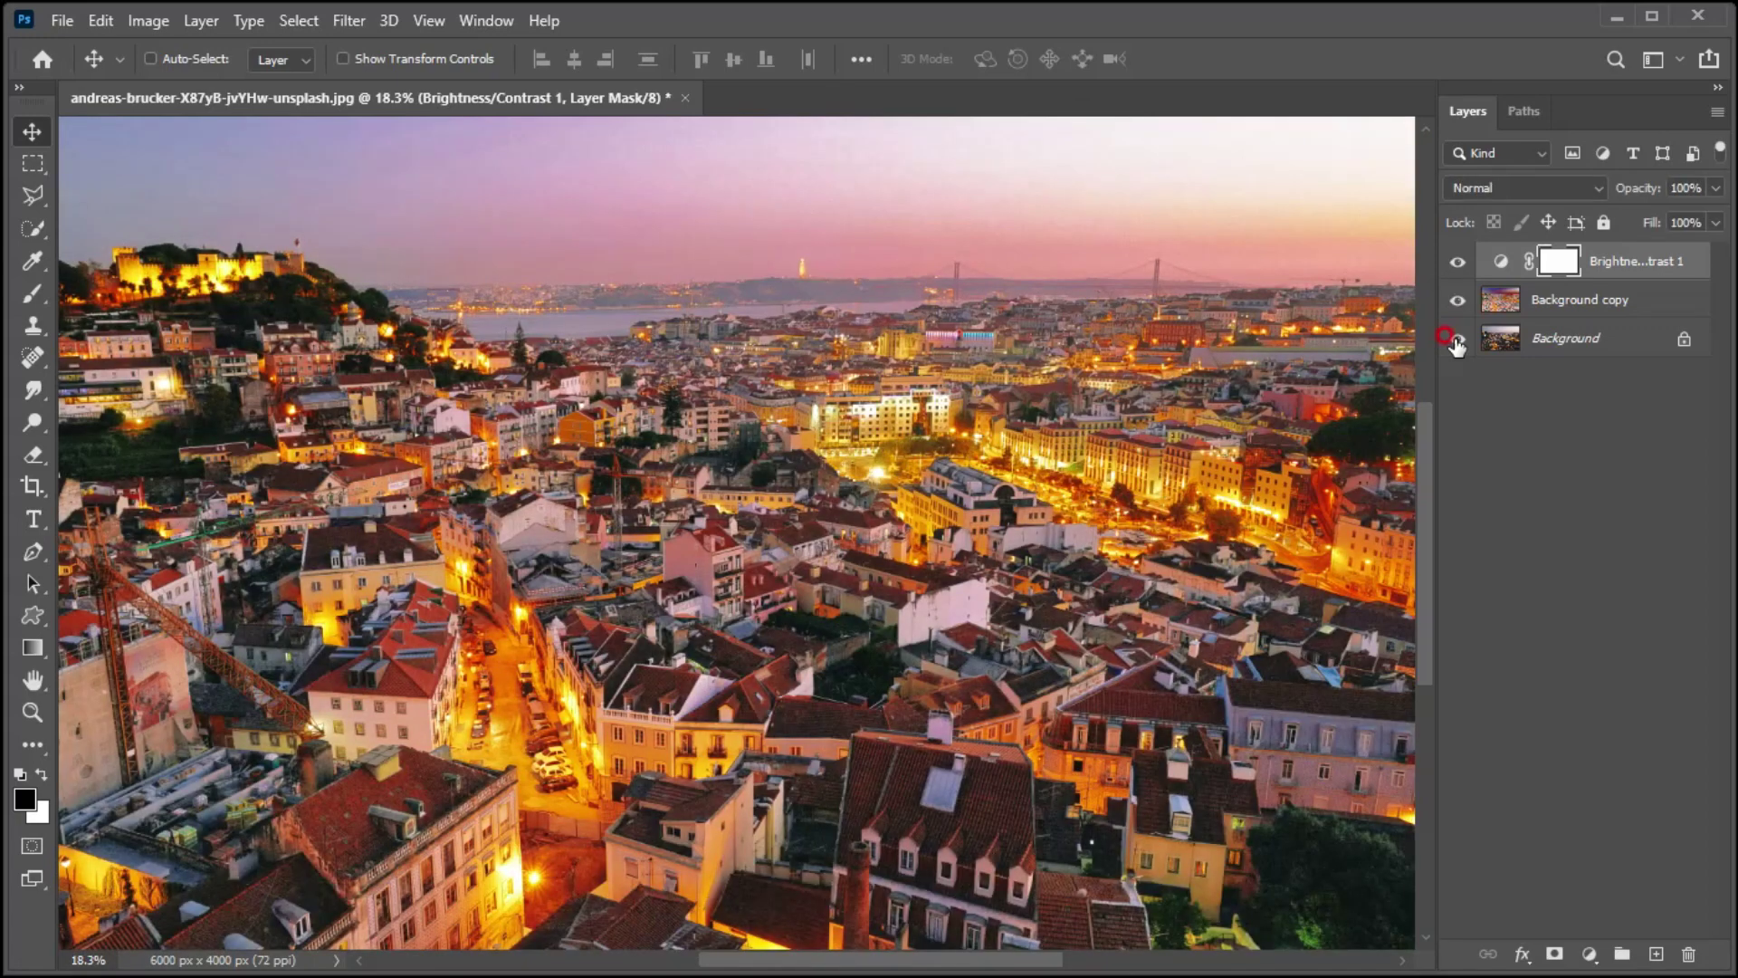
pyautogui.keyDown('alt'); pyautogui.click(1455, 339); pyautogui.keyUp('alt')
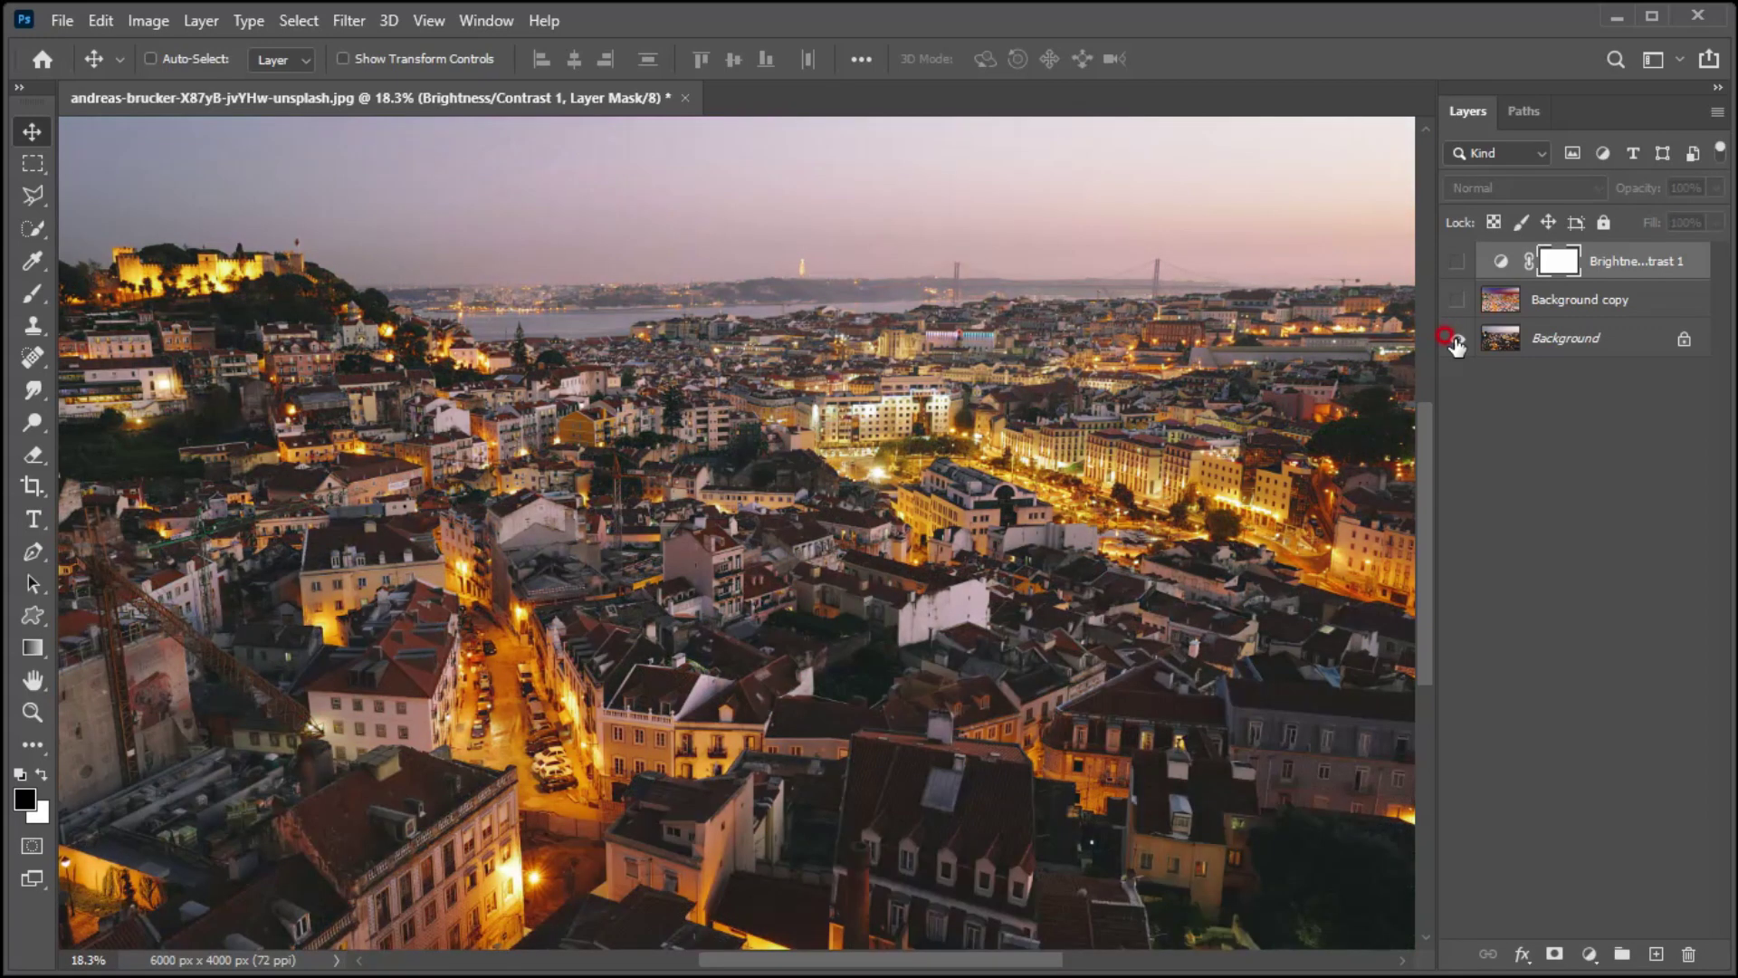
pyautogui.keyDown('alt'); pyautogui.click(1455, 339); pyautogui.keyUp('alt')
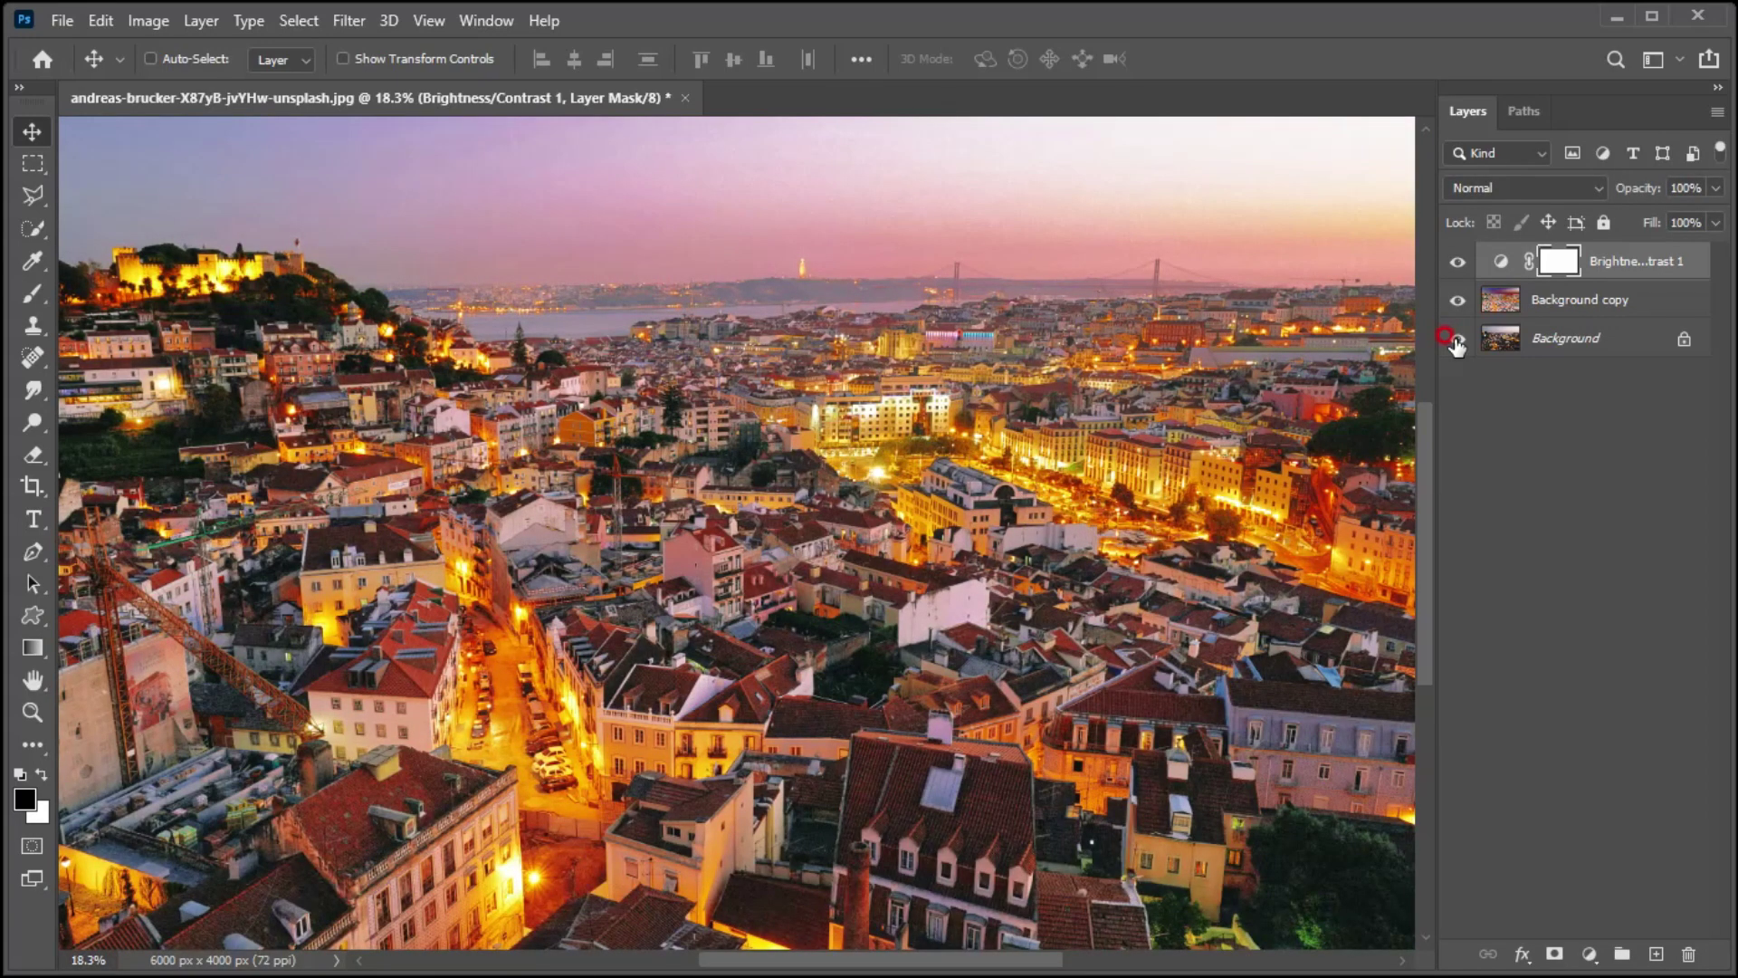
pyautogui.keyDown('alt'); pyautogui.click(1455, 339); pyautogui.keyUp('alt')
pyautogui.keyDown('alt'); pyautogui.click(1455, 339); pyautogui.keyUp('alt')
pyautogui.keyDown('alt'); pyautogui.click(1455, 340); pyautogui.keyUp('alt')
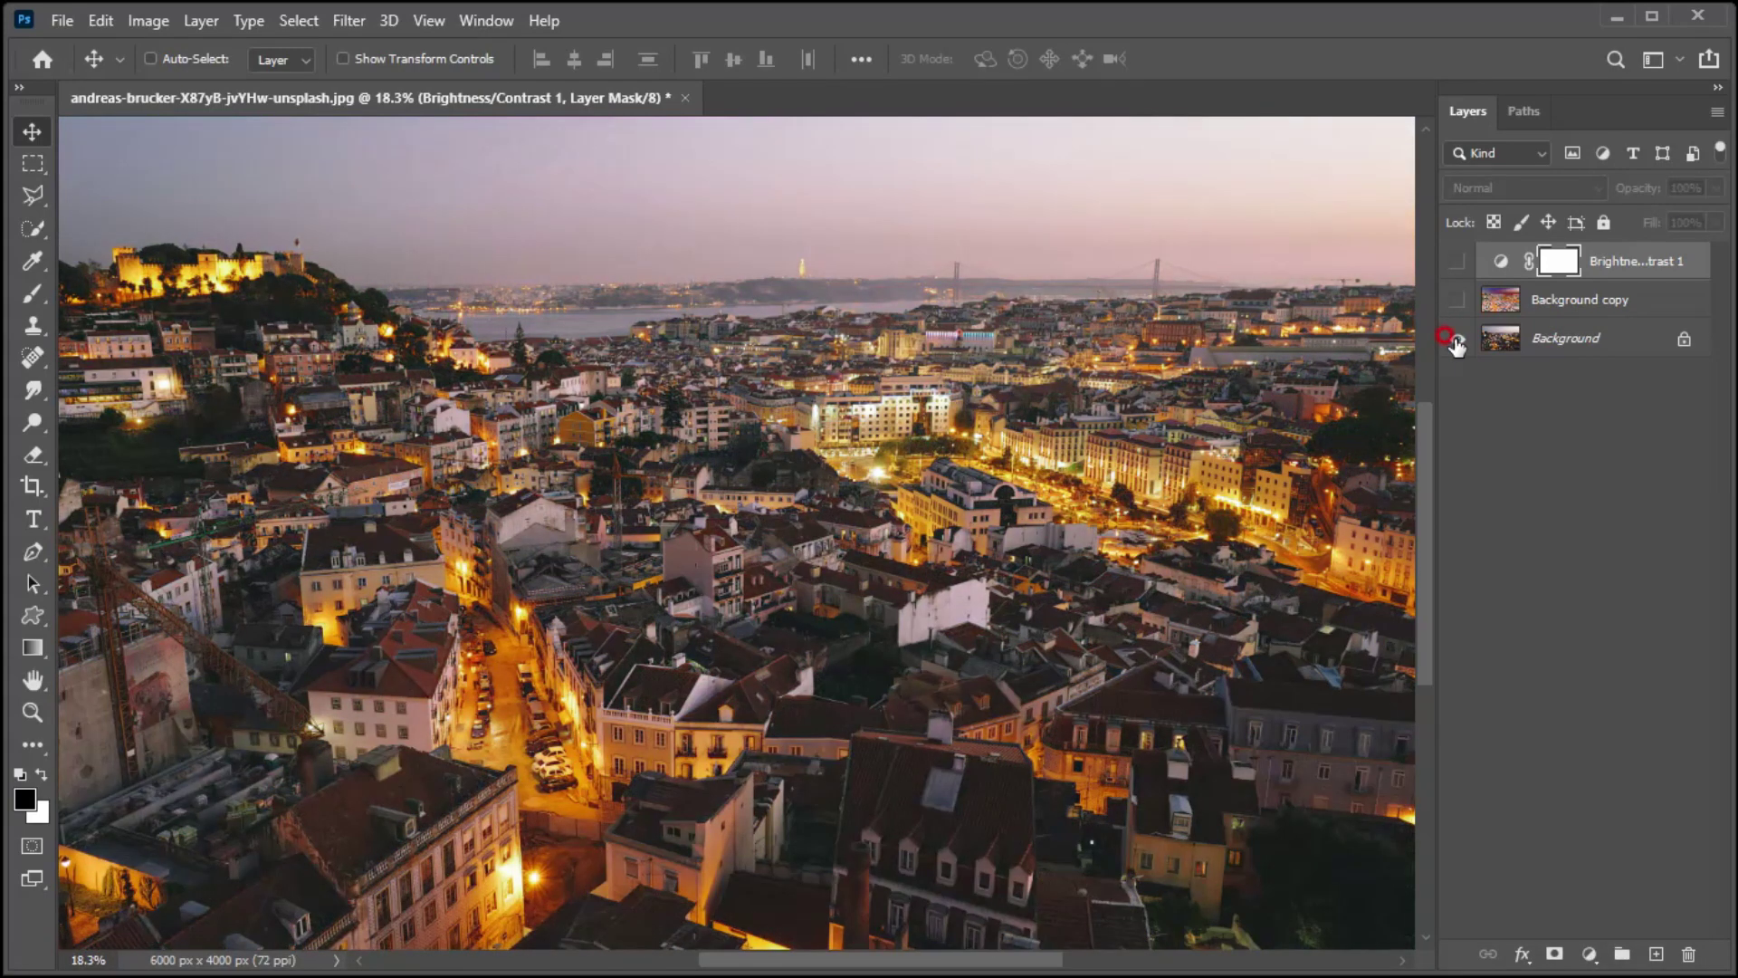
pyautogui.keyDown('alt'); pyautogui.click(1455, 339); pyautogui.keyUp('alt')
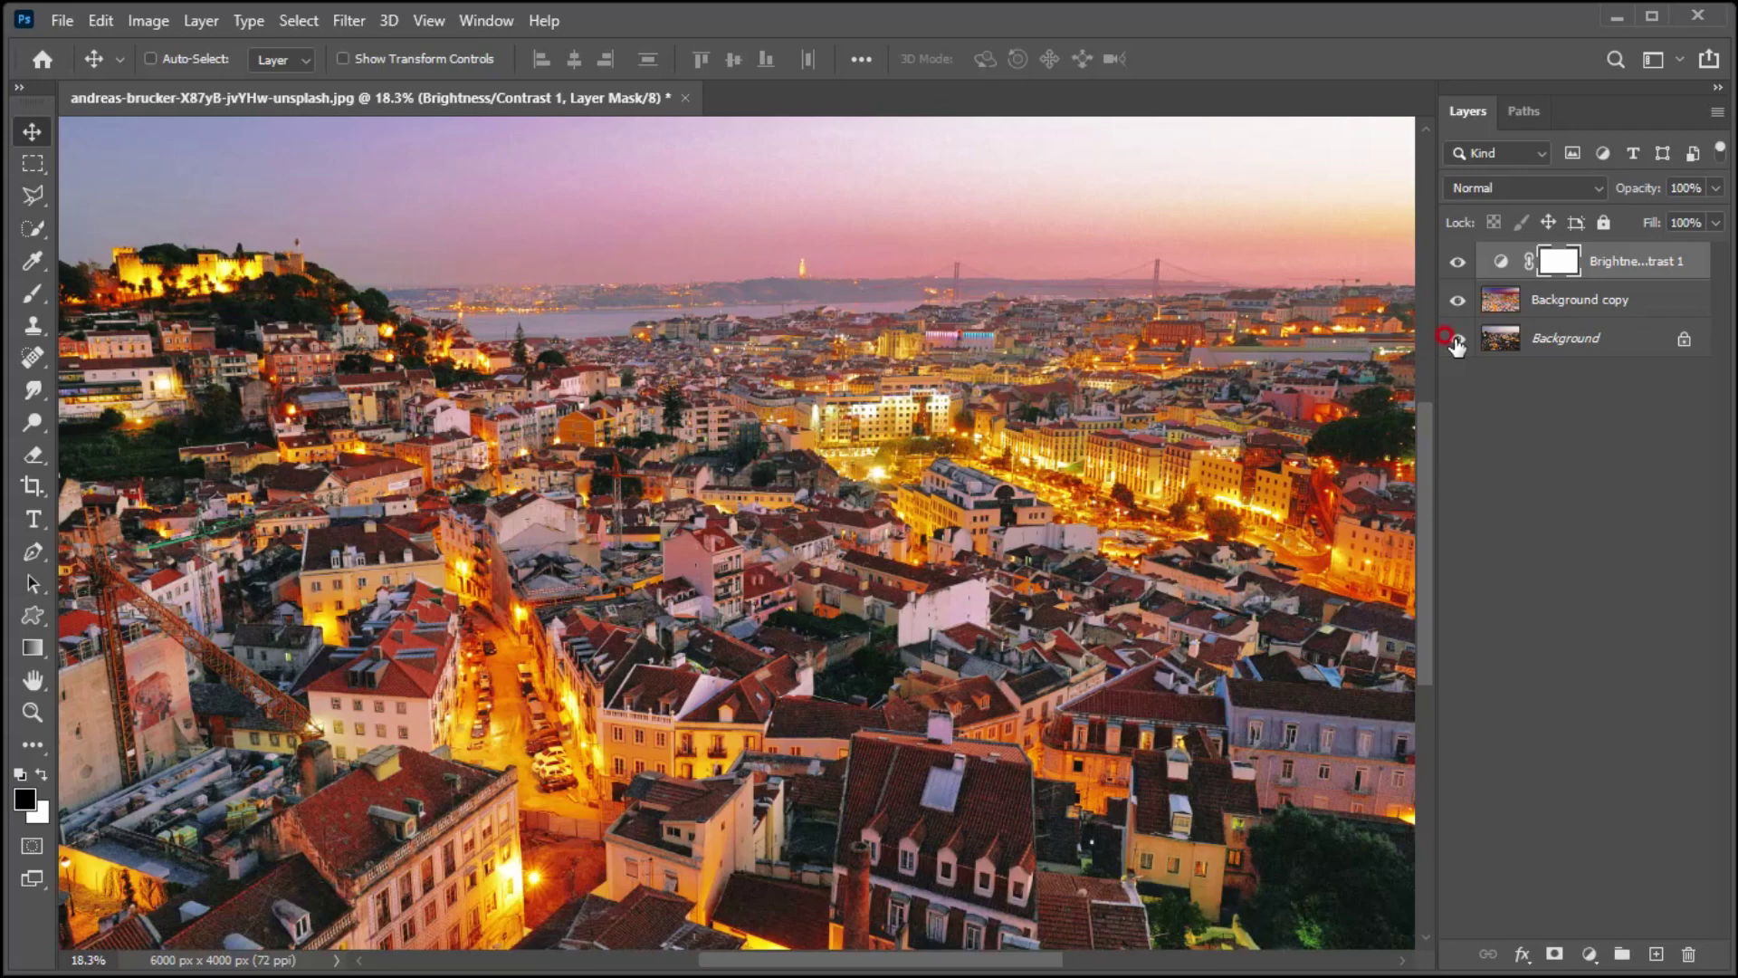
pyautogui.keyDown('alt'); pyautogui.click(1455, 340); pyautogui.keyUp('alt')
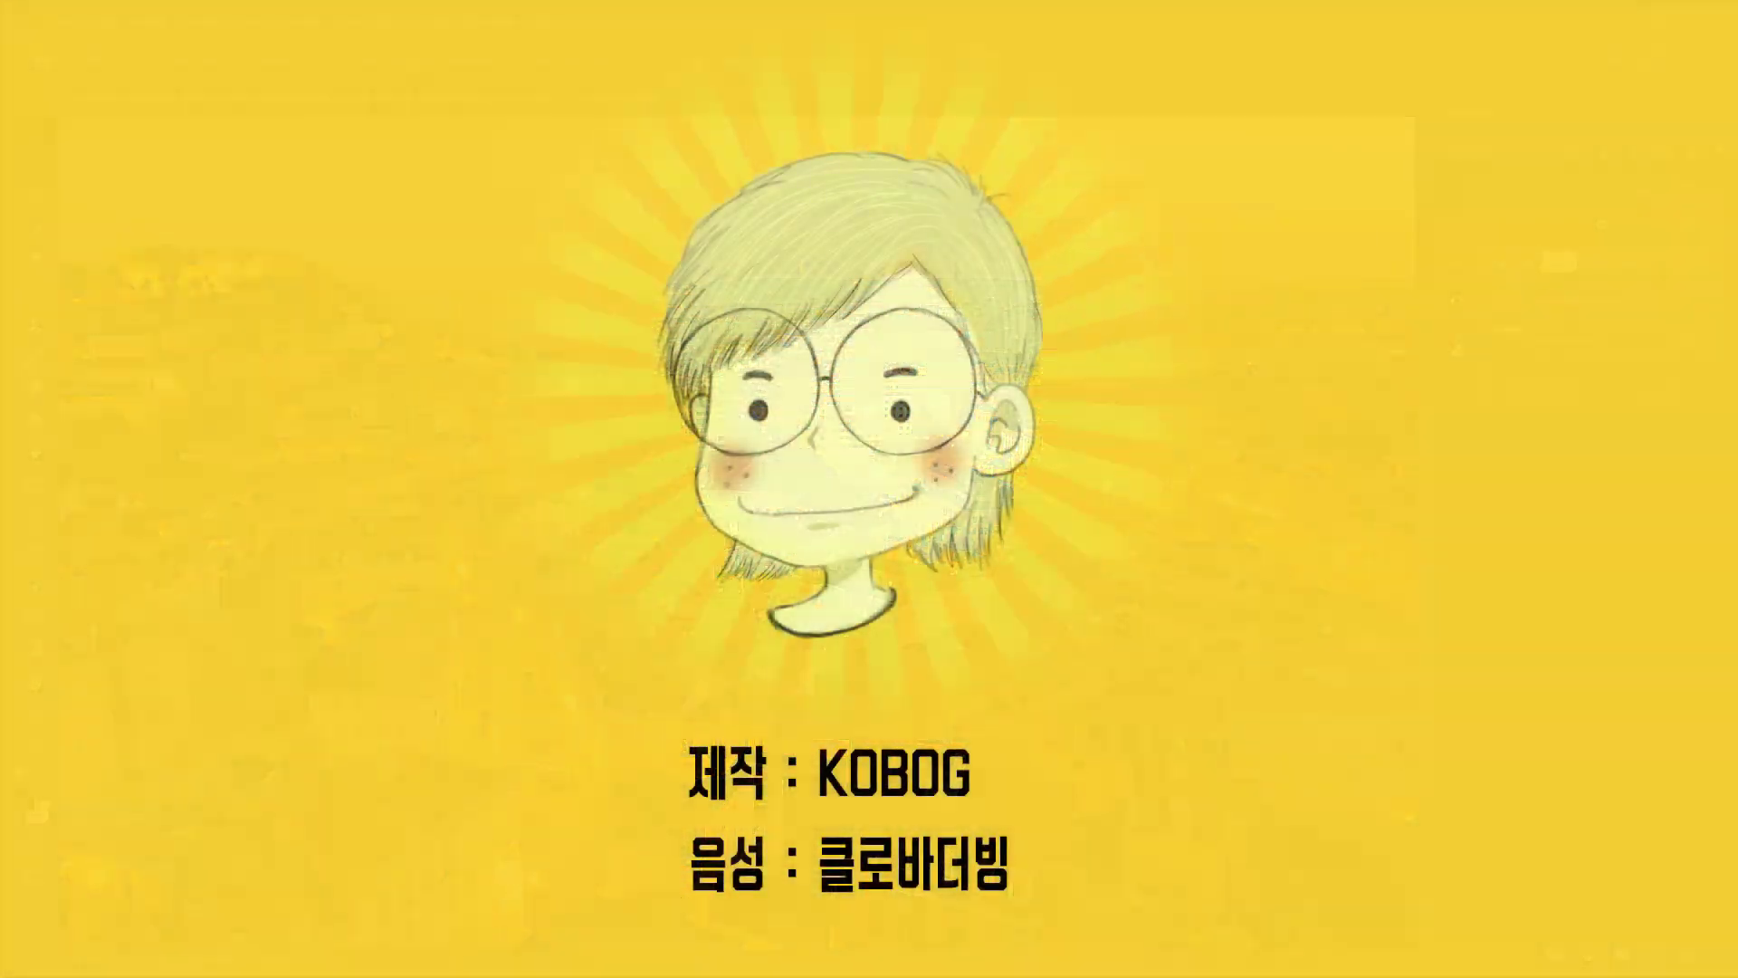